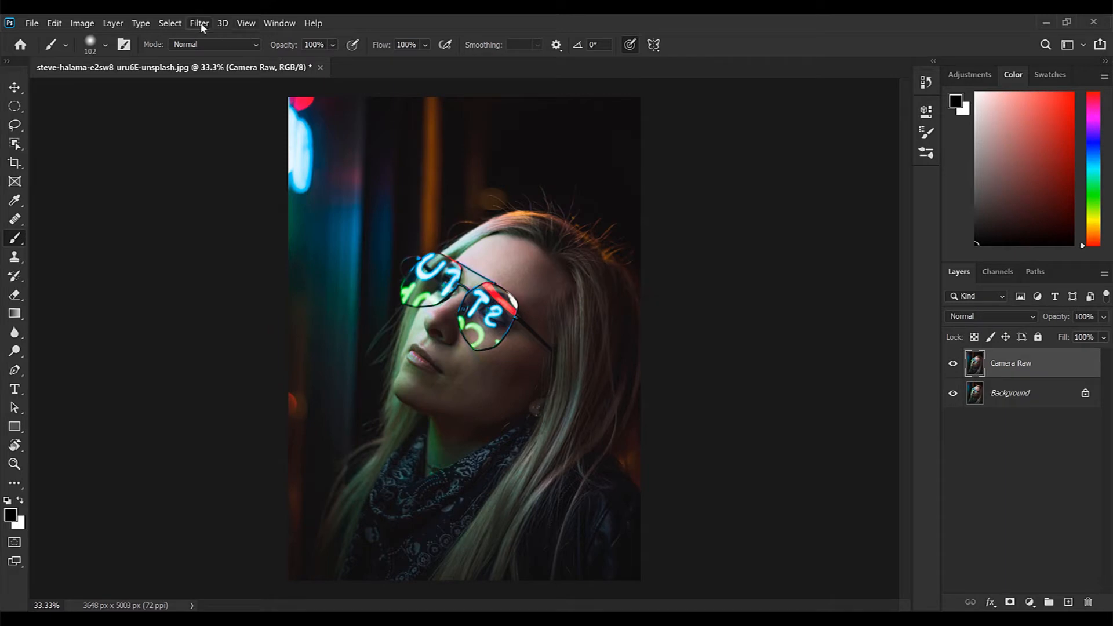
# Convert the Camera Raw layer for smart filters and open the Camera Raw filter on it.
pyautogui.click(229, 55)
pyautogui.click(200, 25)
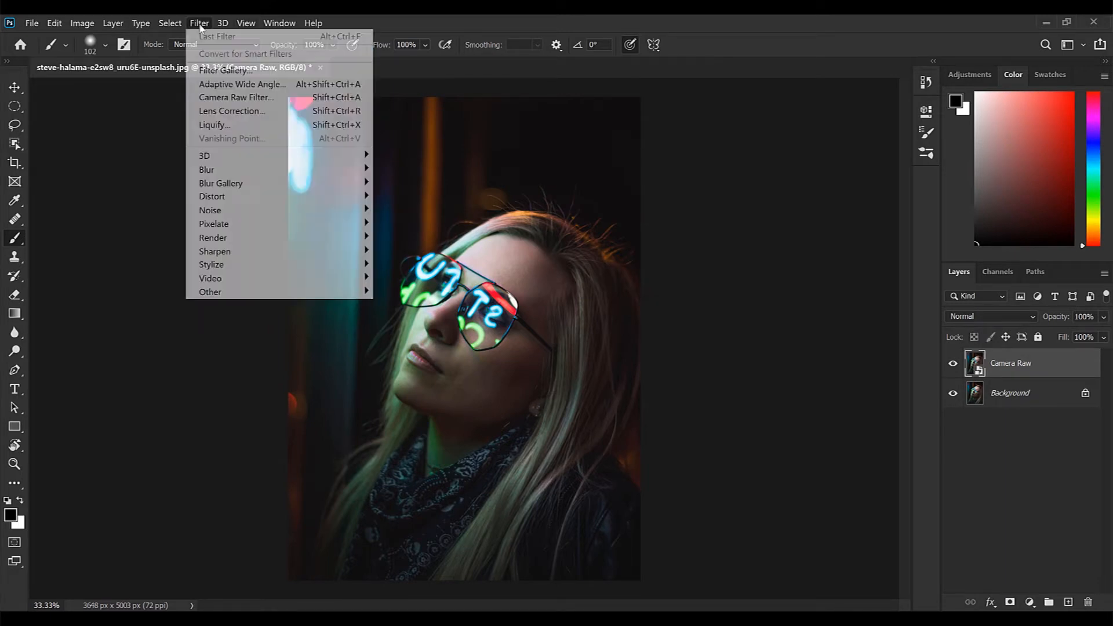
pyautogui.click(233, 98)
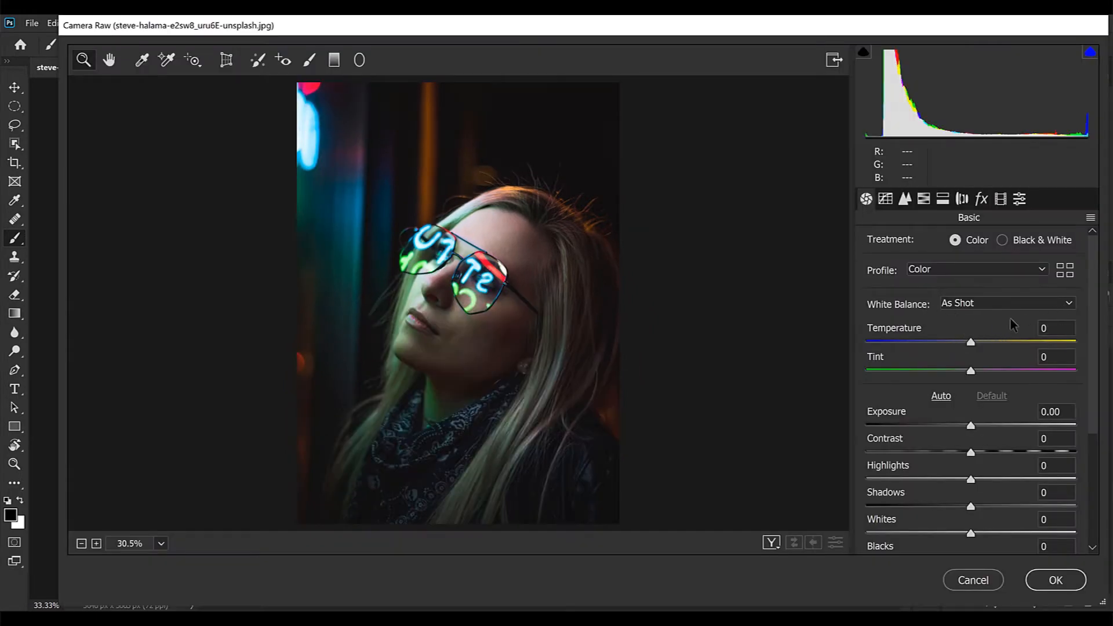
# In the basic adjustments, set exposure +0.05, contrast -5, highlights -18, shadows +25, whites -36, blacks +15, temperature -22 and tint +16.
pyautogui.scroll(-3, 960, 401)
pyautogui.moveTo(971, 351); pyautogui.dragTo(986, 485)
pyautogui.scroll(3, 1095, 470)
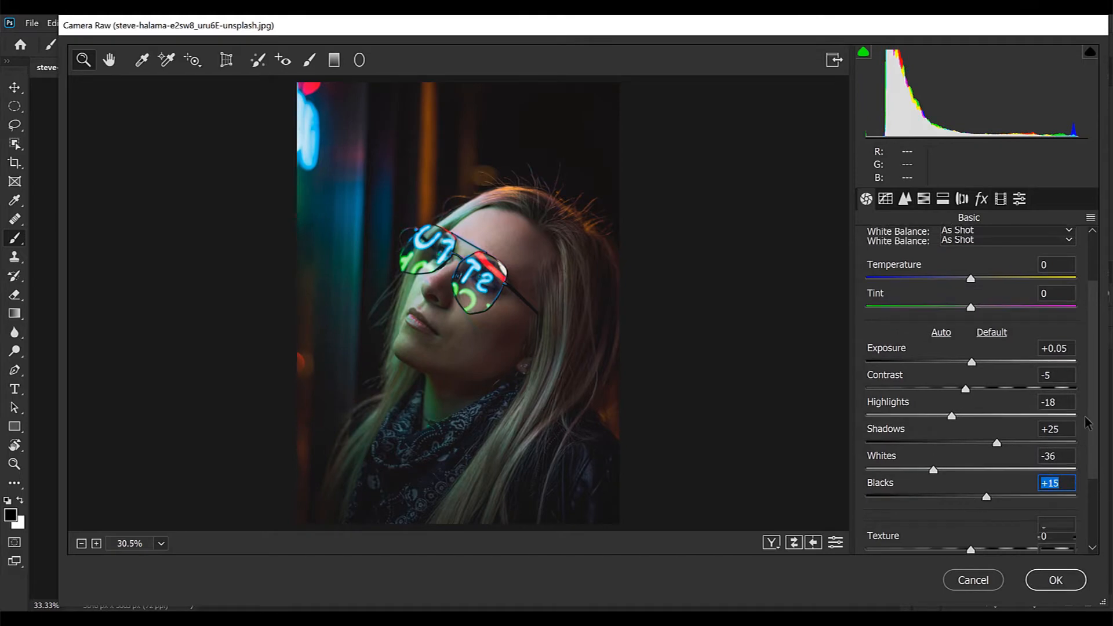
pyautogui.moveTo(971, 344); pyautogui.dragTo(948, 343)
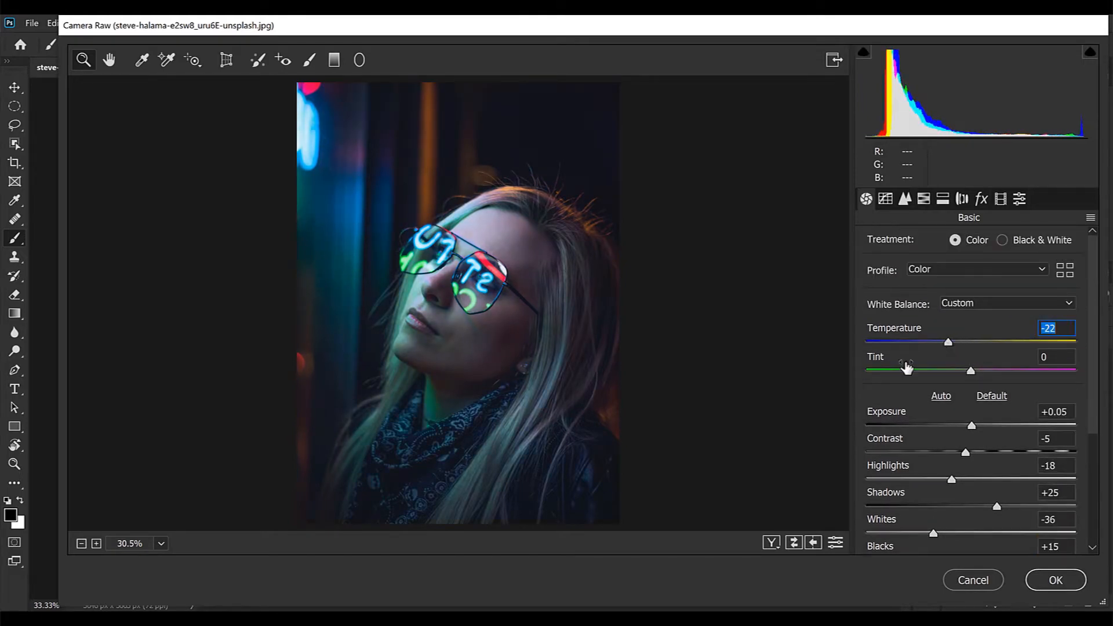
pyautogui.moveTo(973, 372); pyautogui.dragTo(990, 371)
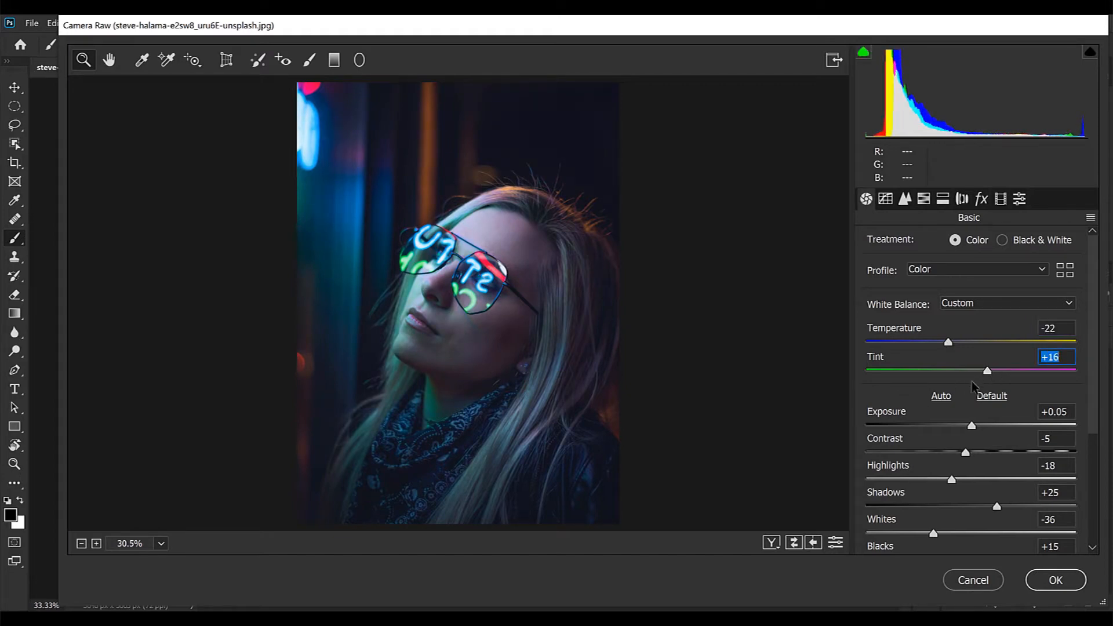
# Calibrate the red primary to hue +36, saturation +17 and the blue primary to hue -33, saturation +4, and adjust the green primary.
pyautogui.click(1000, 199)
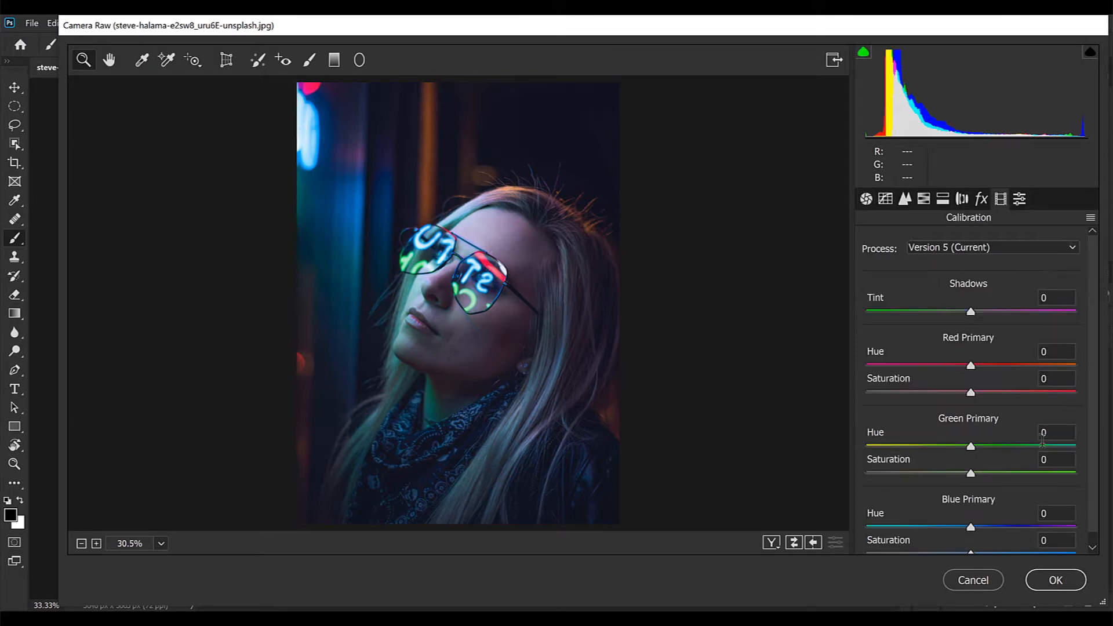
pyautogui.moveTo(968, 516); pyautogui.dragTo(936, 516)
pyautogui.moveTo(977, 352); pyautogui.dragTo(987, 381)
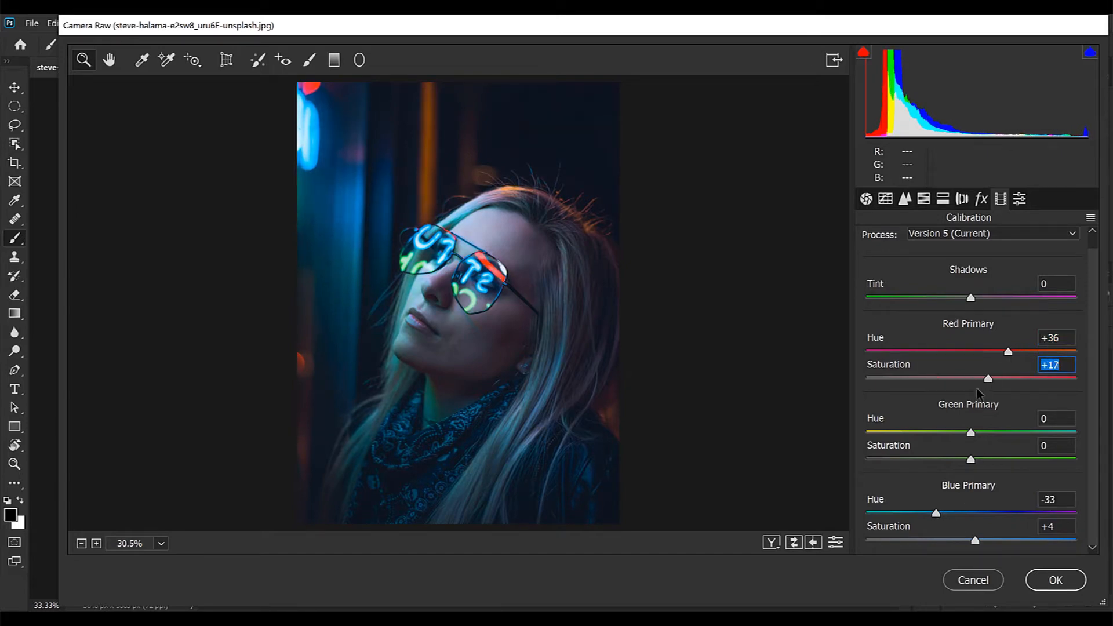
pyautogui.moveTo(975, 432); pyautogui.dragTo(976, 459)
# Shift the hue of the blues and purples slightly negative, cool the temperature a little more, and apply the Camera Raw filter.
pyautogui.click(923, 200)
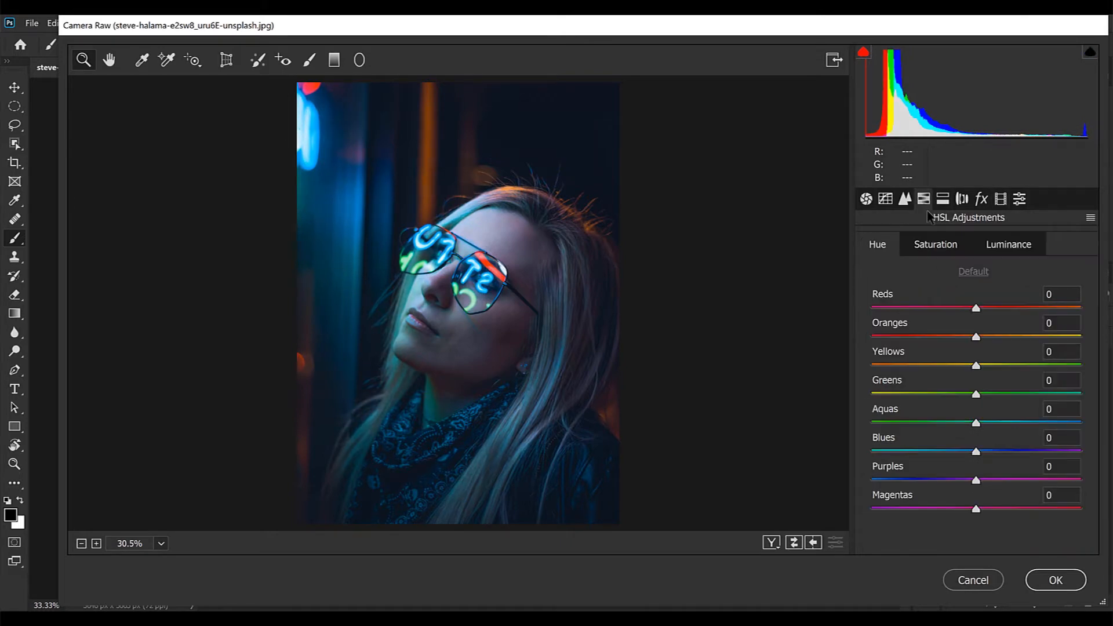
pyautogui.moveTo(974, 455); pyautogui.dragTo(961, 482)
pyautogui.click(866, 199)
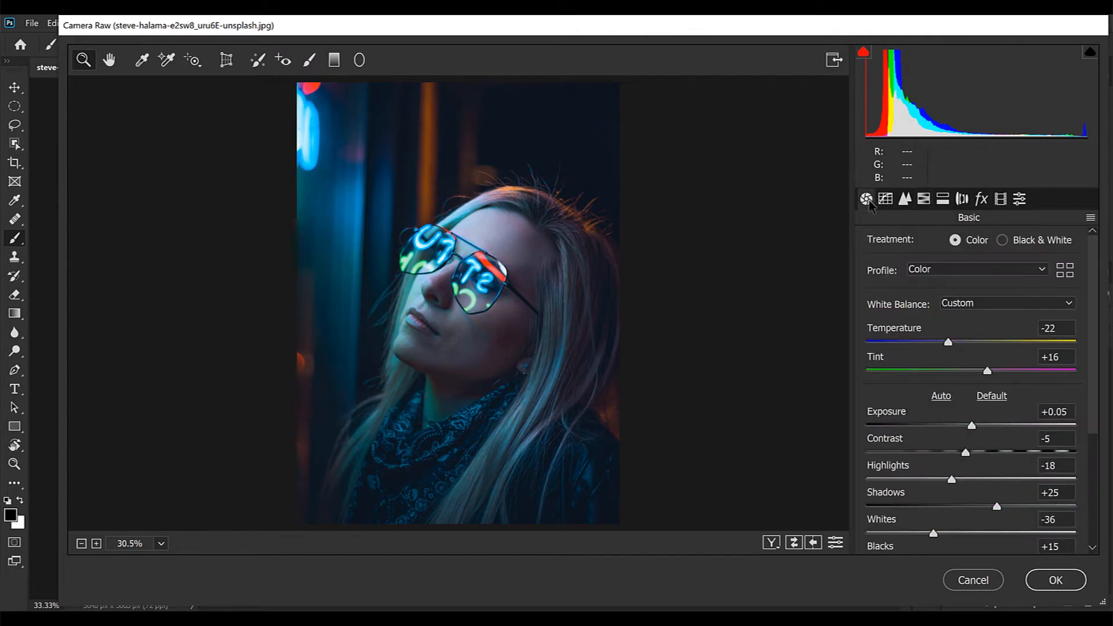
pyautogui.moveTo(949, 347); pyautogui.dragTo(943, 347)
pyautogui.click(1055, 579)
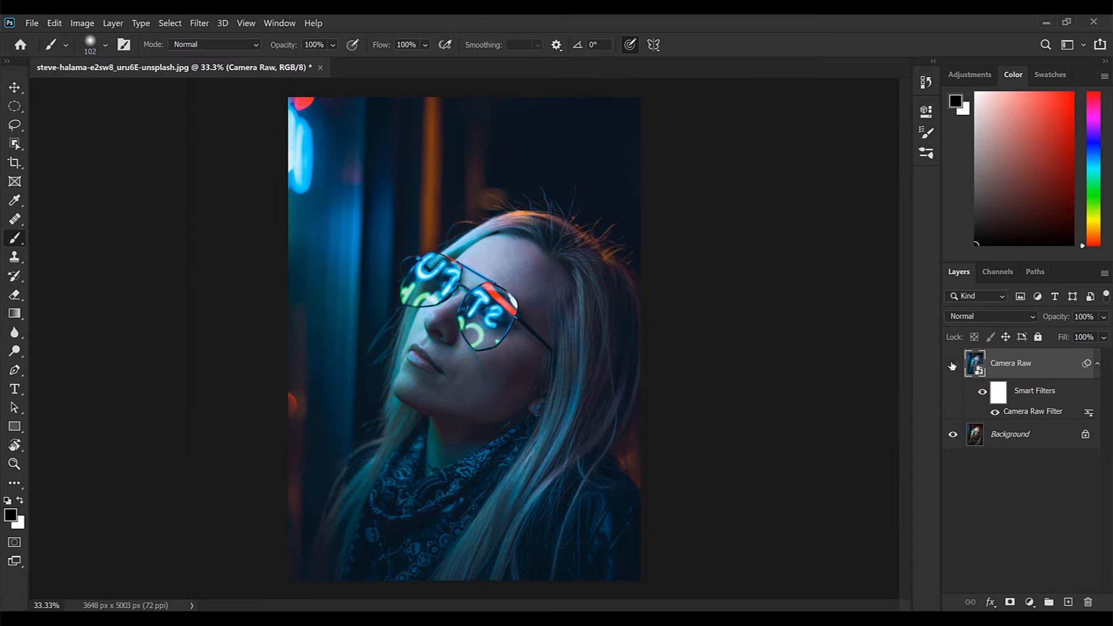
# Compare the image with and without the Camera Raw layer, and set that layer's opacity to 70%.
pyautogui.click(951, 364)
pyautogui.click(952, 364)
pyautogui.moveTo(1051, 317); pyautogui.dragTo(1051, 321)
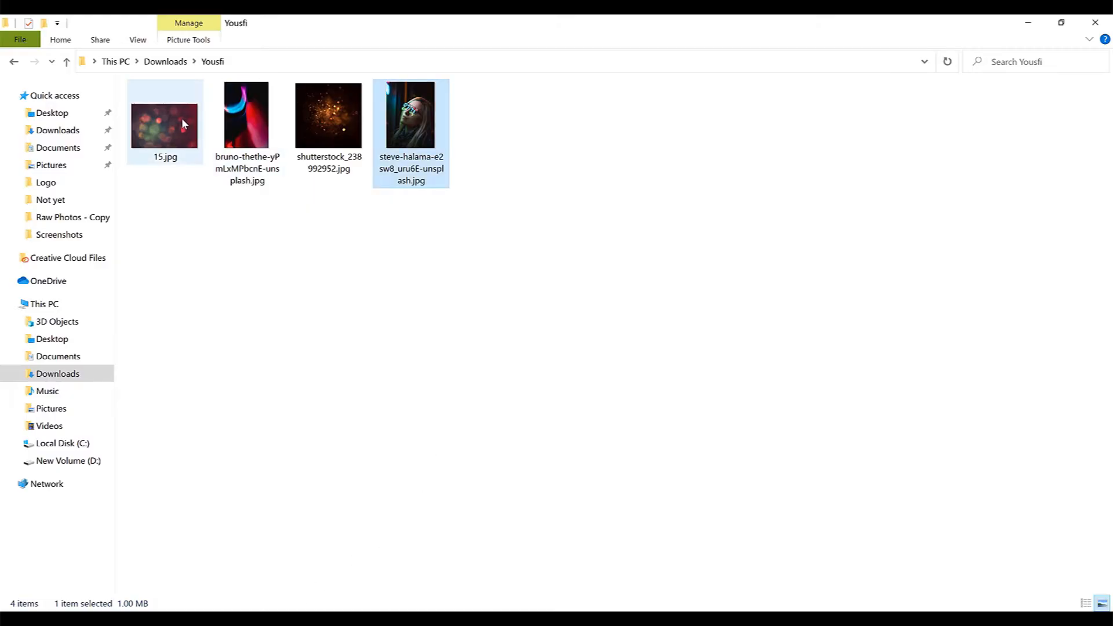
# Place the blue, pink and red light-streak photo from File Explorer into the document and scale it to 109.39% to cover the canvas.
pyautogui.moveTo(255, 111); pyautogui.dragTo(473, 607)
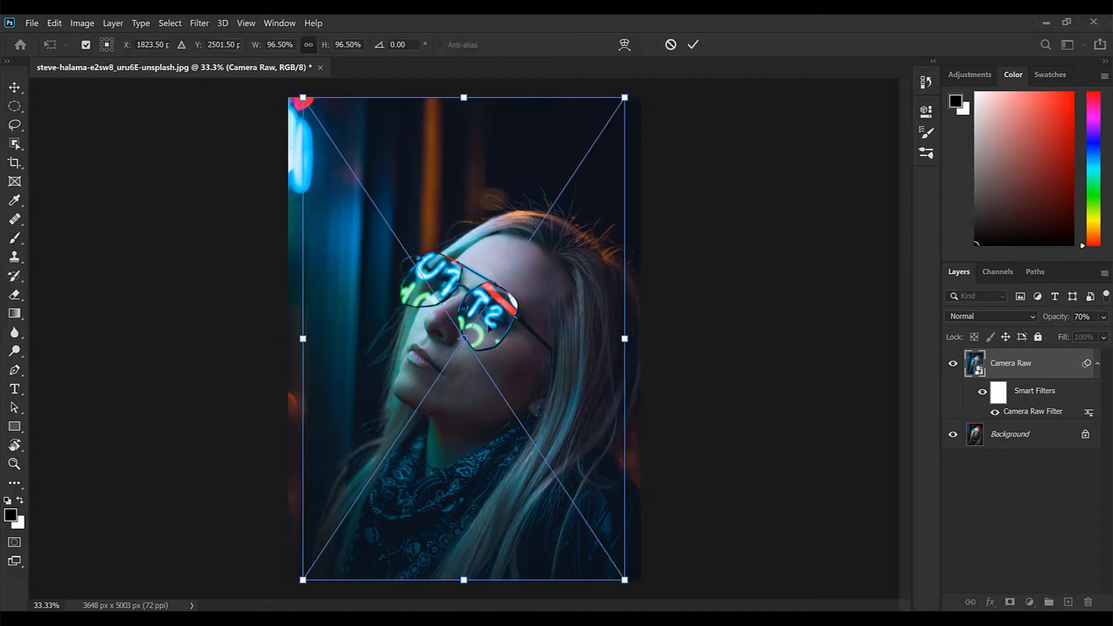
pyautogui.moveTo(532, 322); pyautogui.dragTo(509, 321)
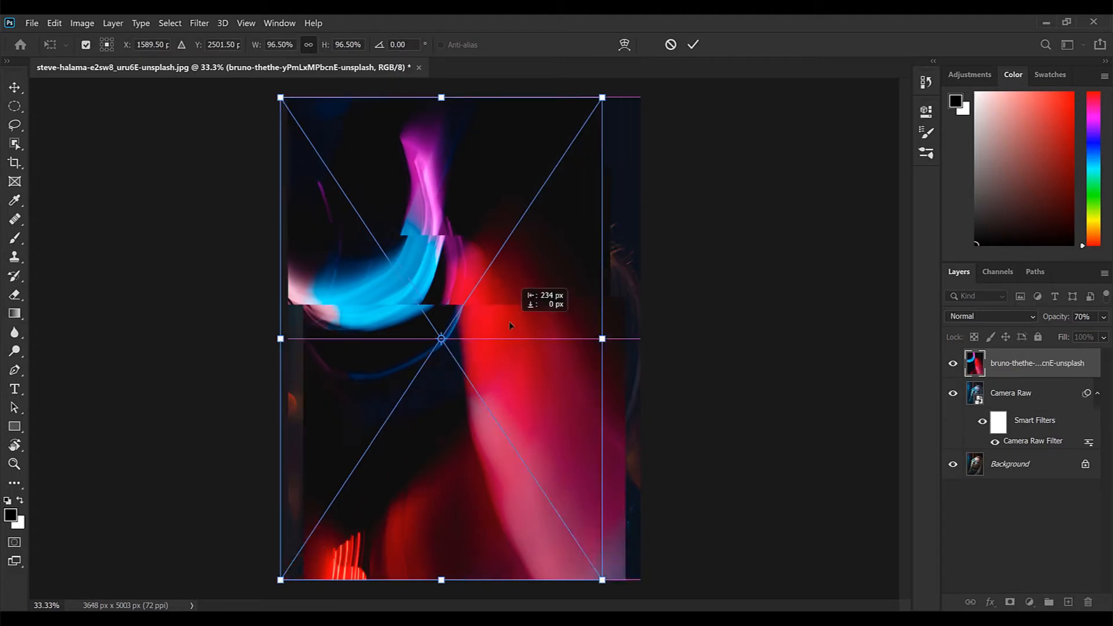
pyautogui.moveTo(602, 579); pyautogui.dragTo(693, 578)
pyautogui.moveTo(634, 356); pyautogui.dragTo(651, 358)
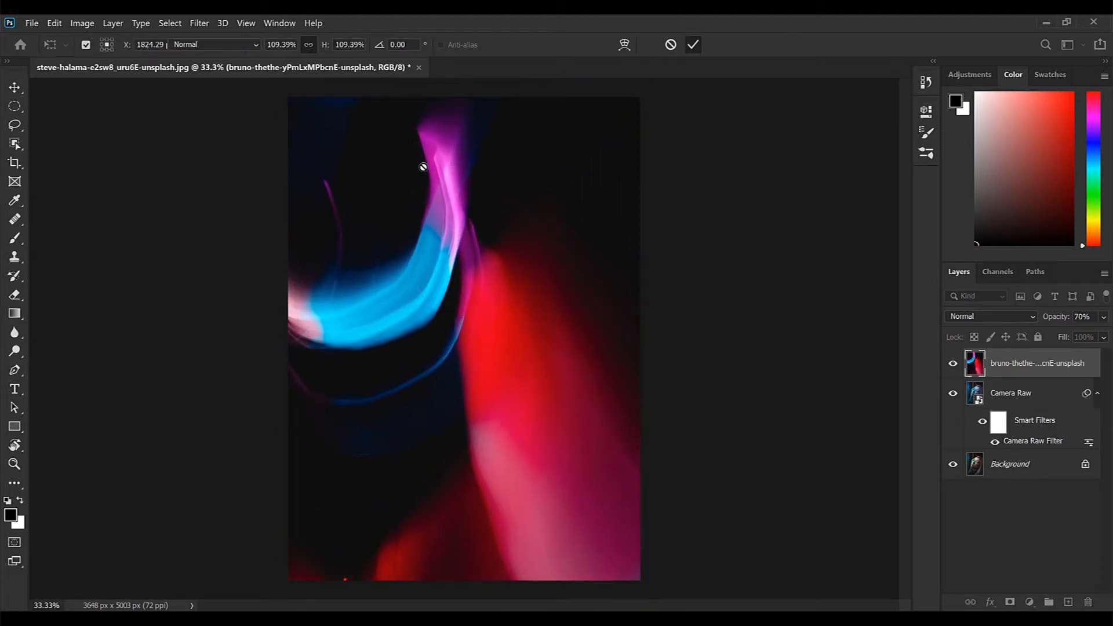
pyautogui.press('b')
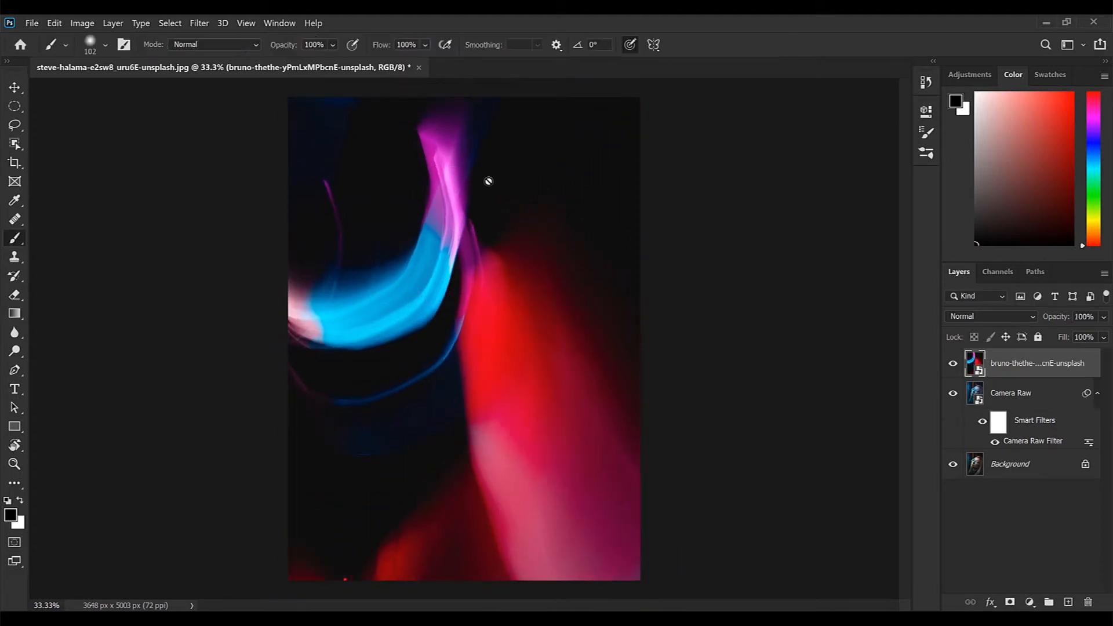
# Set the light-streak layer's blend mode to Screen and move it up so the blue streak sits above the glasses.
pyautogui.click(993, 317)
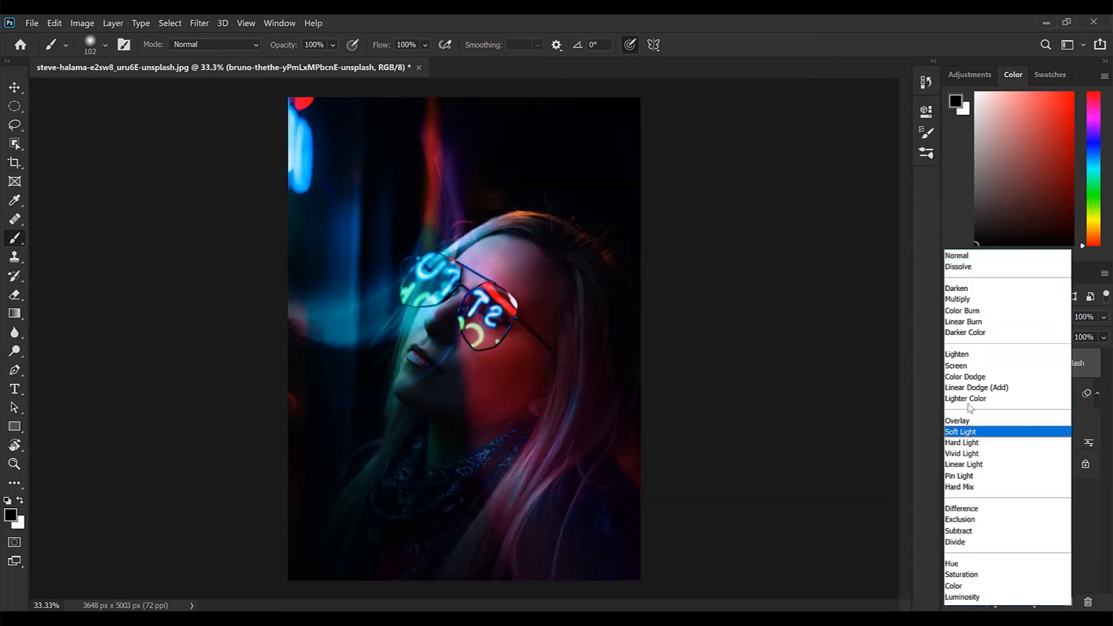
pyautogui.click(971, 365)
pyautogui.click(14, 88)
pyautogui.moveTo(406, 264); pyautogui.dragTo(410, 205)
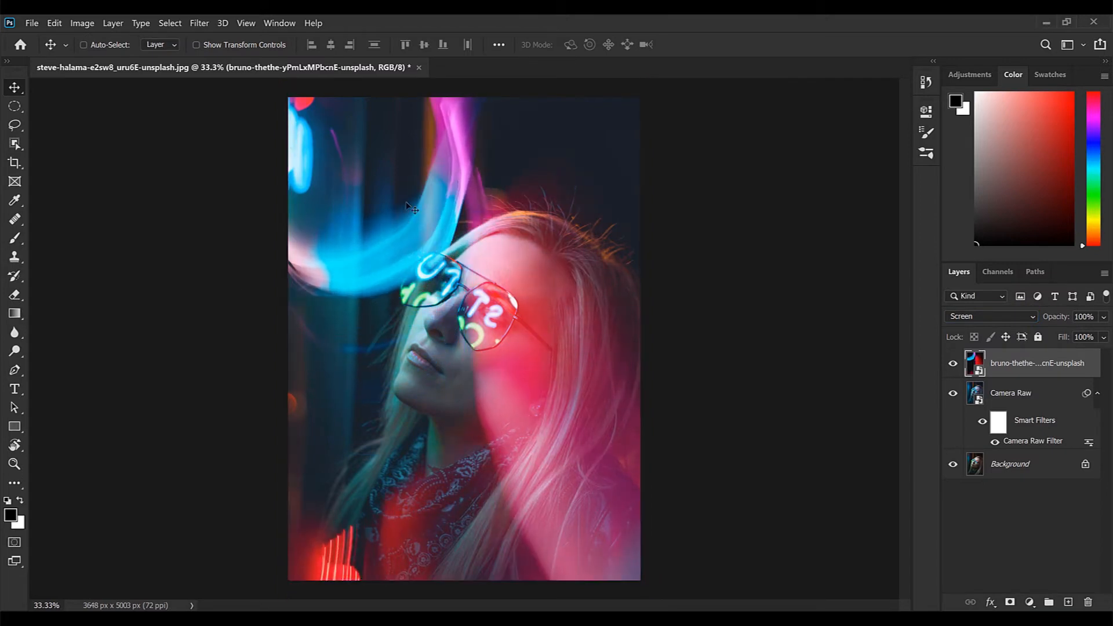
# Select the Brush tool and set up a soft round brush with a size of 202 px.
pyautogui.click(15, 238)
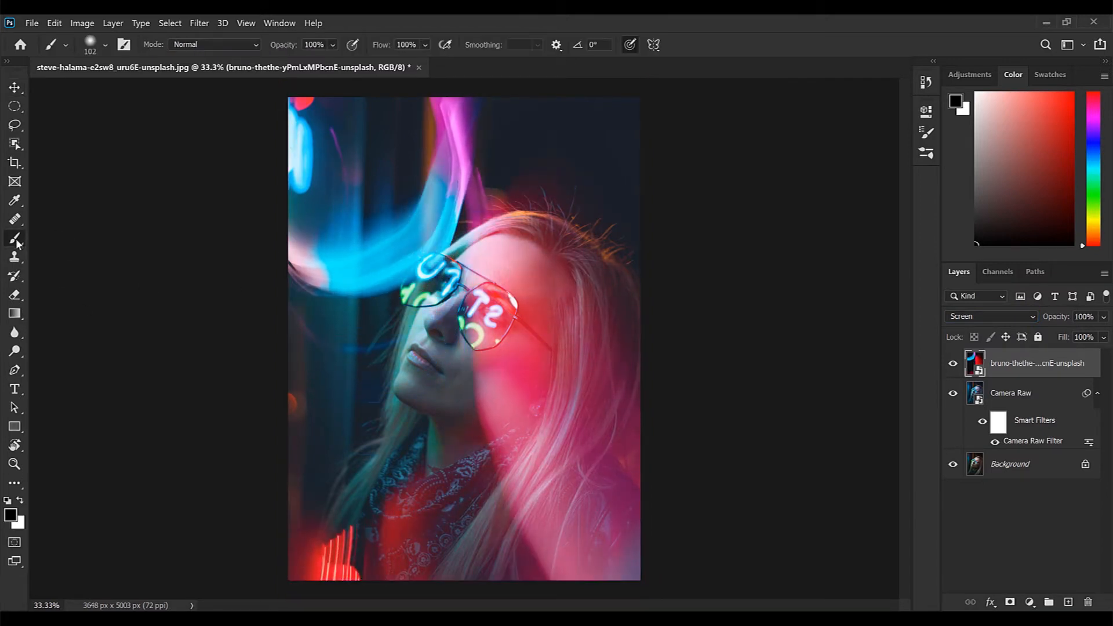
pyautogui.click(106, 47)
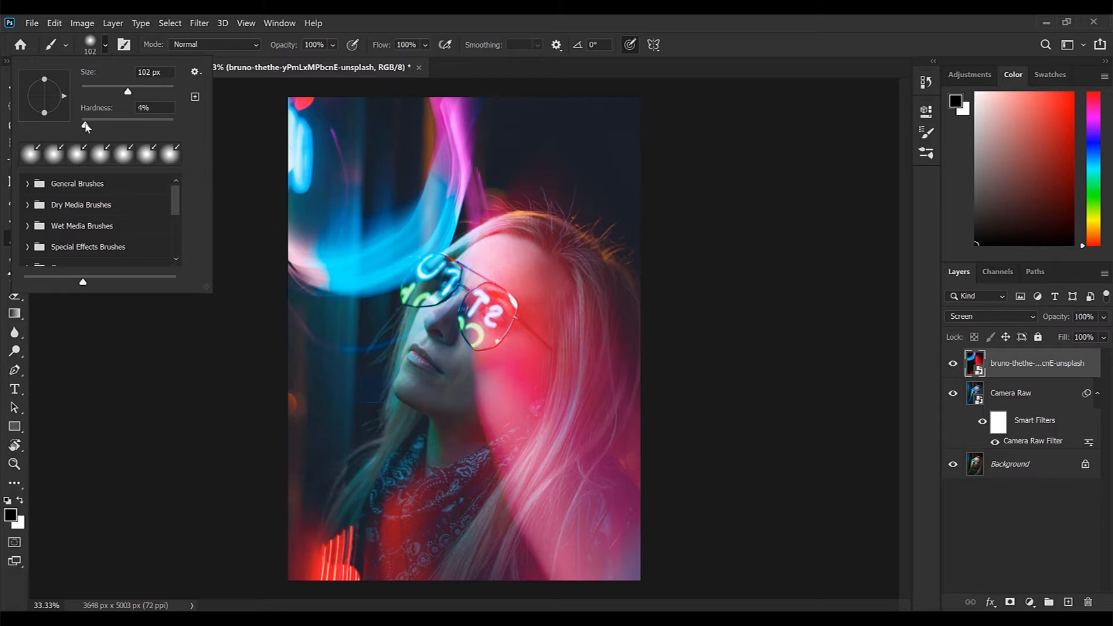
pyautogui.click(99, 107)
pyautogui.moveTo(129, 92); pyautogui.dragTo(152, 91)
pyautogui.press('Return')
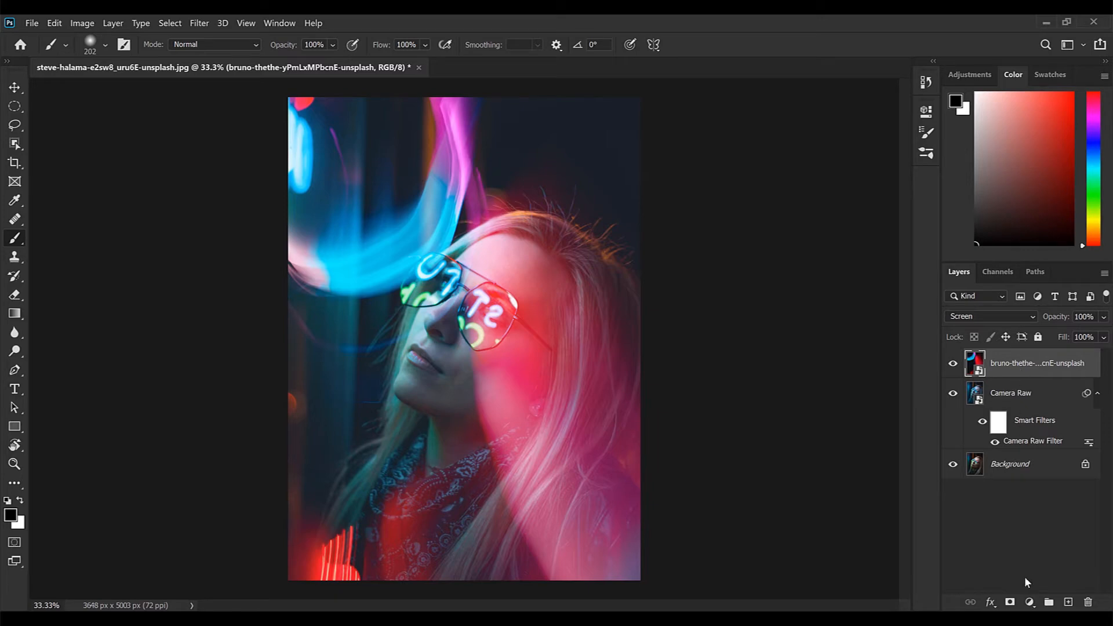
# Add a mask to the light-streak layer and paint black with a 2520 px brush to hide the red glow over the woman.
pyautogui.click(1010, 603)
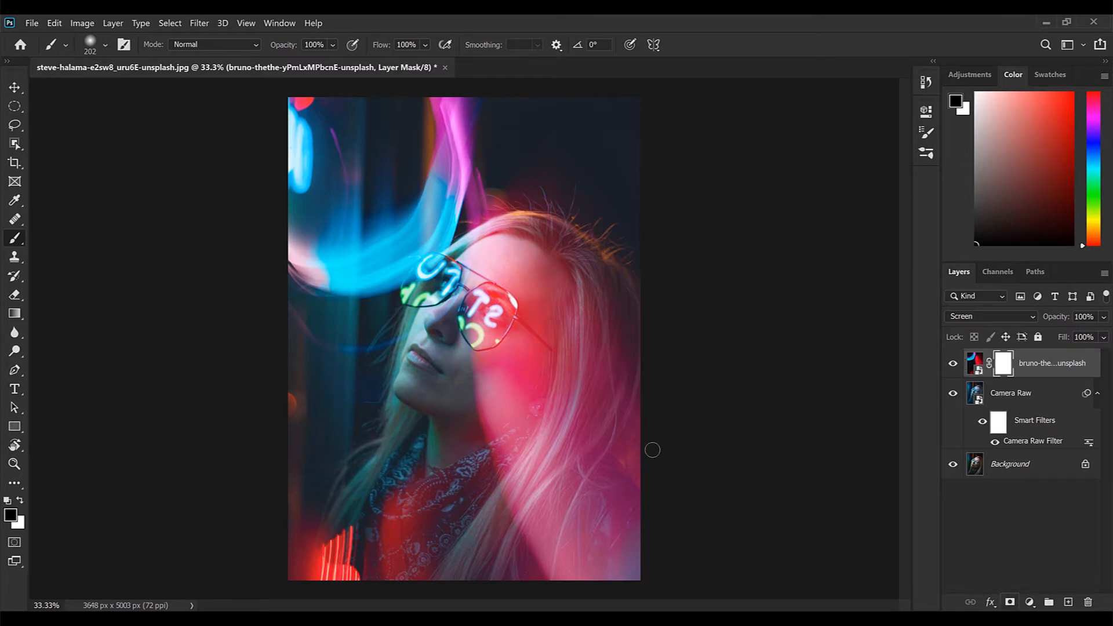
pyautogui.rightClick(394, 239)
pyautogui.moveTo(526, 271); pyautogui.dragTo(558, 274)
pyautogui.press('Return')
pyautogui.click(10, 515)
pyautogui.press('Return')
pyautogui.moveTo(626, 506)
pyautogui.mouseDown()
pyautogui.moveTo(629, 380)
pyautogui.moveTo(340, 492)
pyautogui.moveTo(658, 141)
pyautogui.moveTo(621, 516)
pyautogui.moveTo(643, 401)
pyautogui.moveTo(613, 157)
pyautogui.mouseUp()
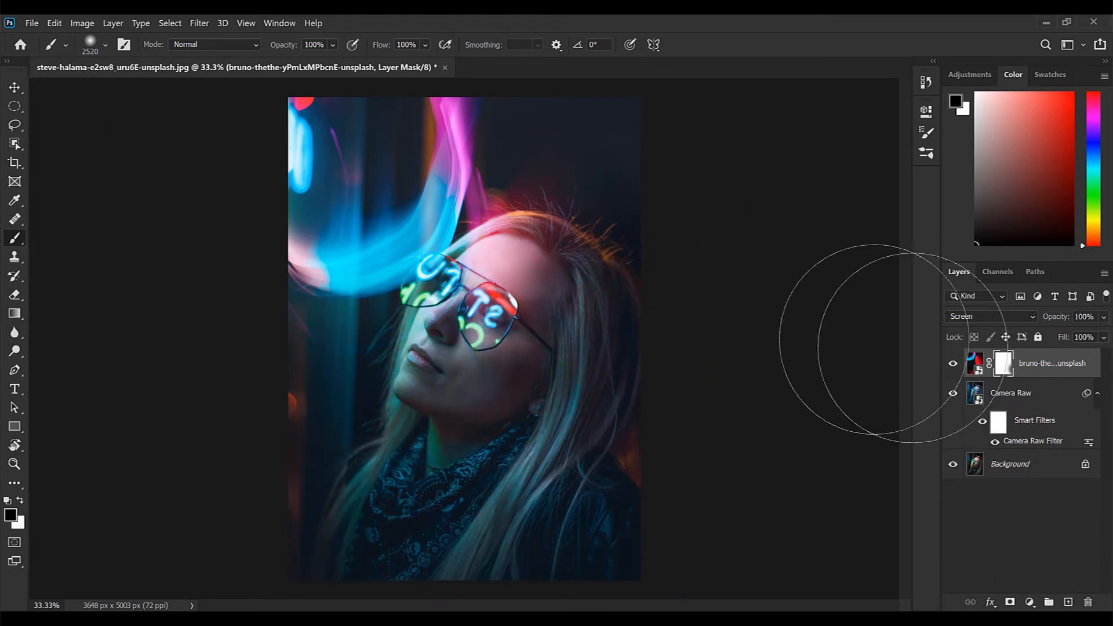
# Apply a Gaussian Blur with a radius of 48.4 pixels to the light-streak image rather than its mask.
pyautogui.click(964, 364)
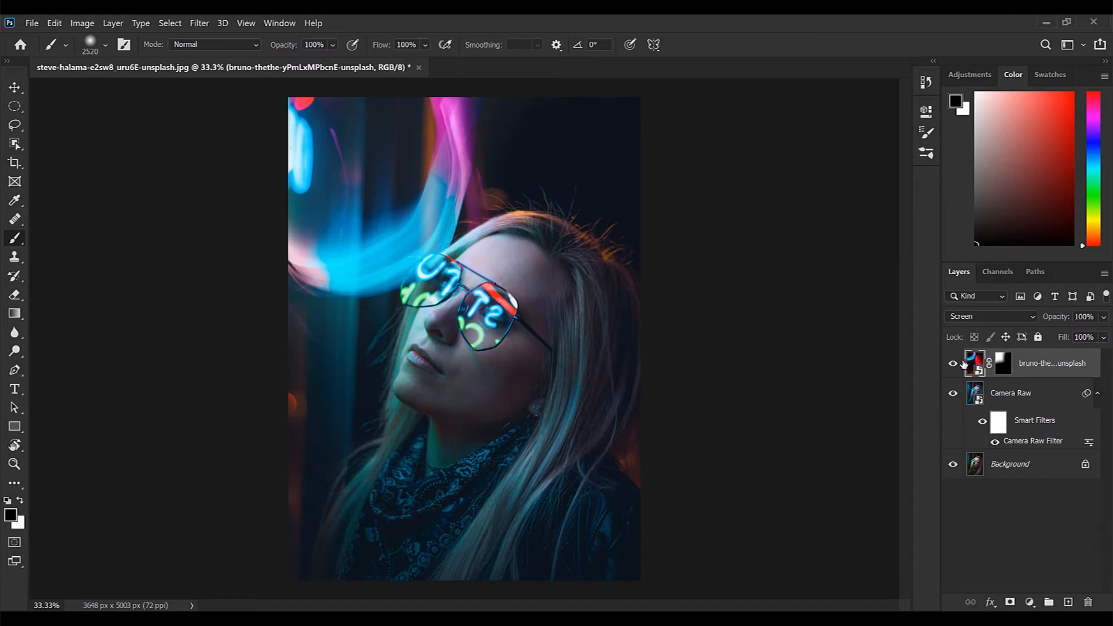
pyautogui.click(199, 23)
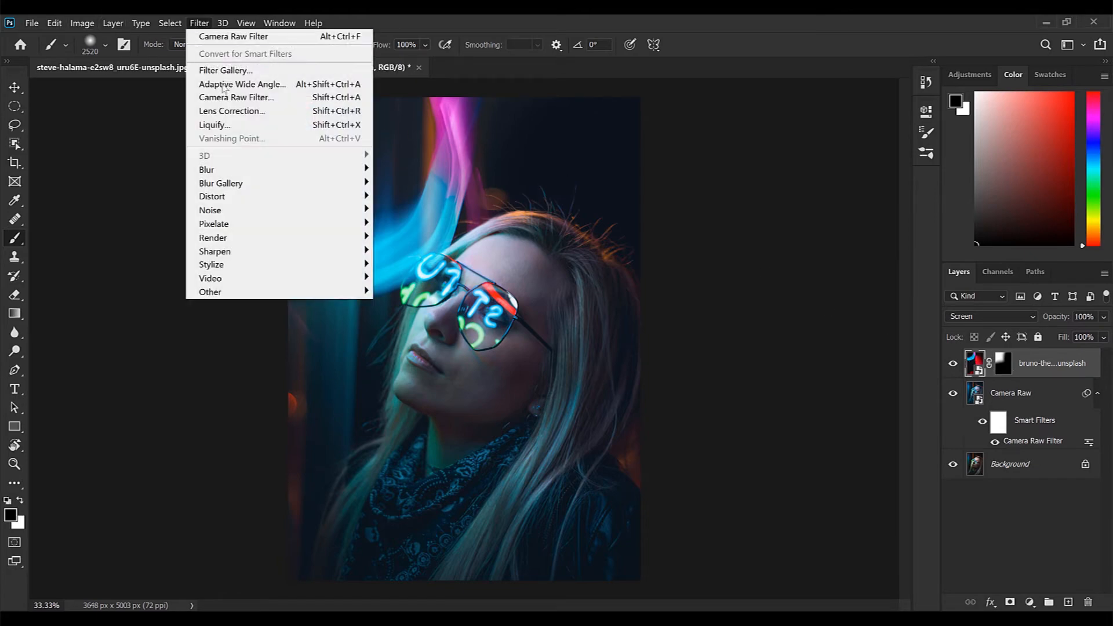
pyautogui.moveTo(247, 173)
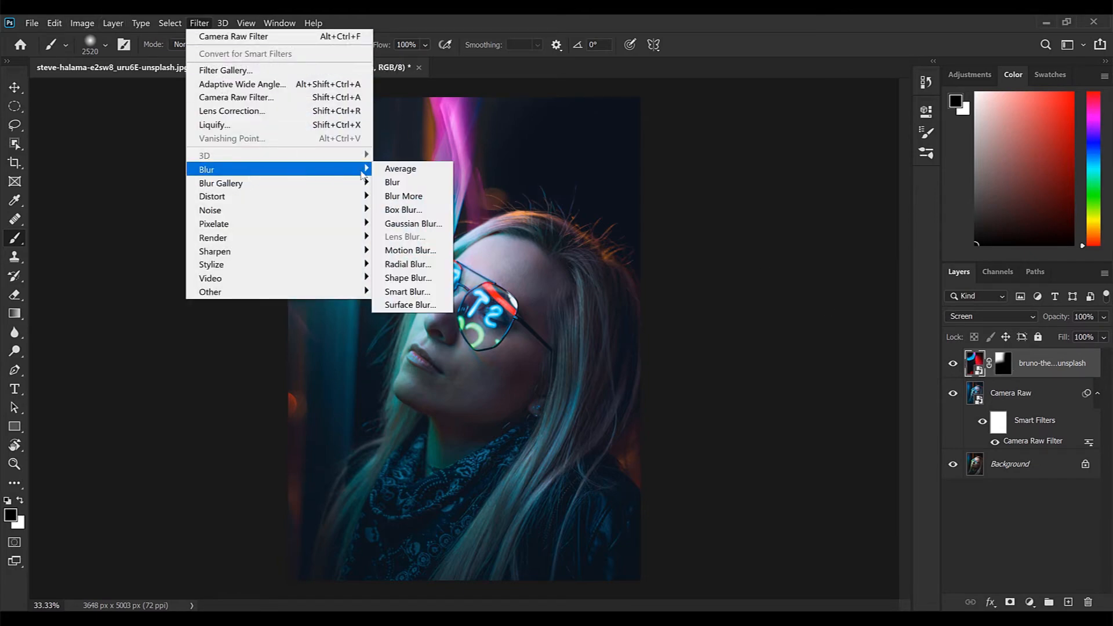
pyautogui.click(409, 224)
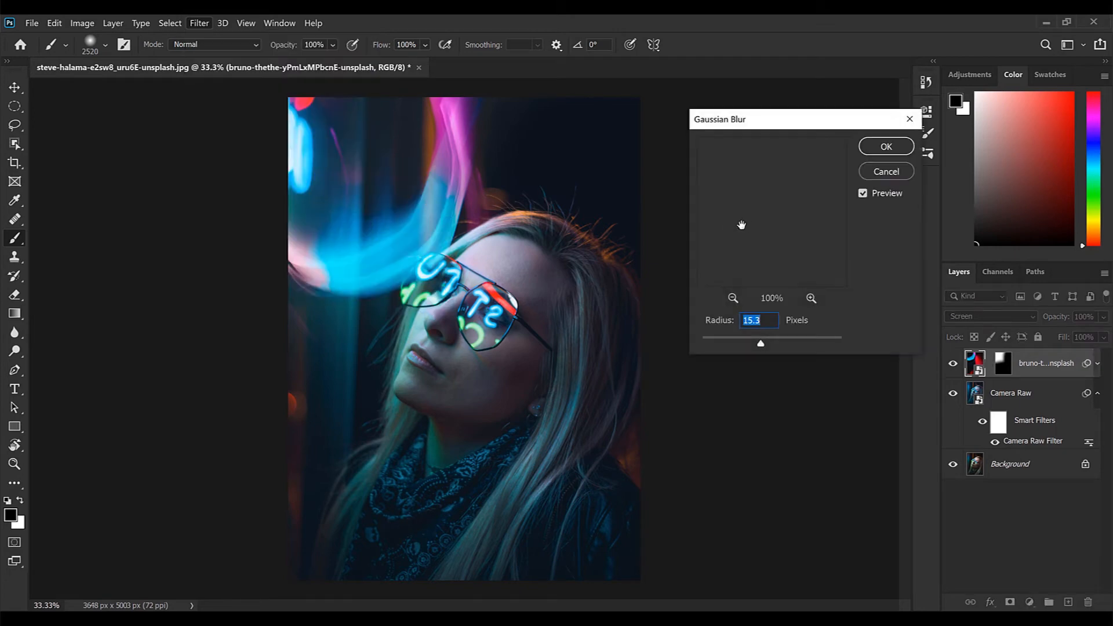
pyautogui.moveTo(776, 346); pyautogui.dragTo(782, 346)
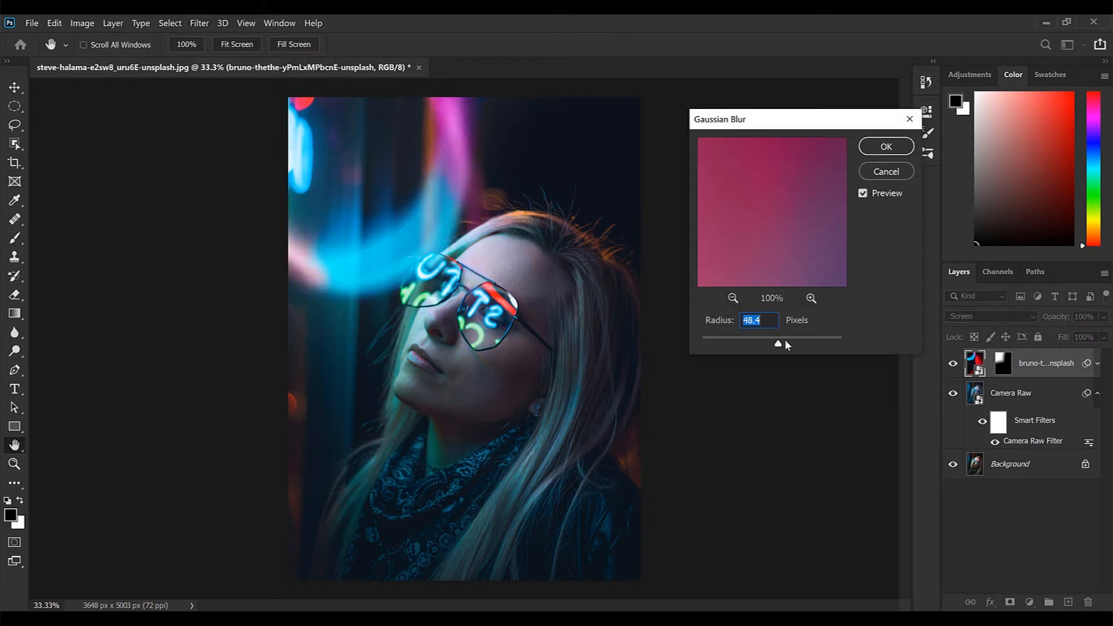
pyautogui.click(887, 147)
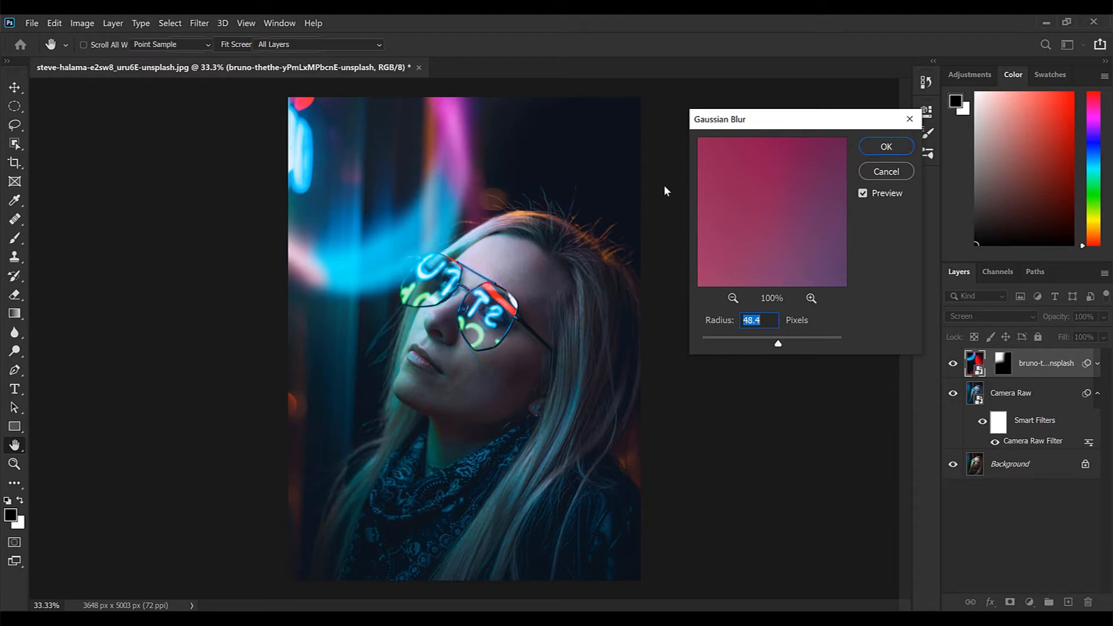
pyautogui.press('b')
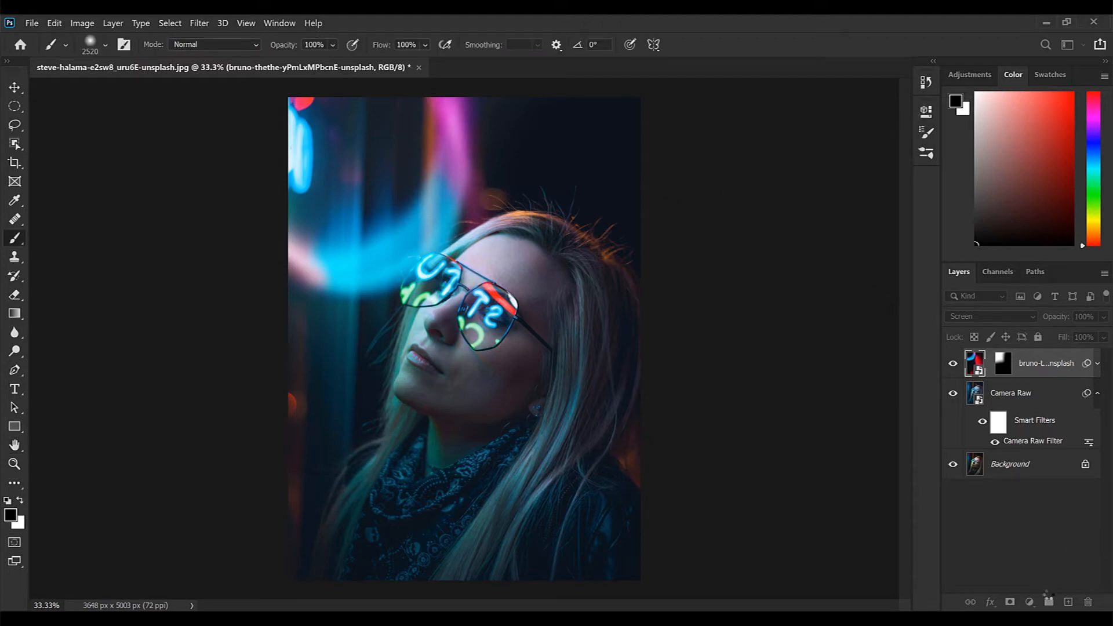
# Add a Levels adjustment clipped to the light-streak layer and adjust its input levels to deepen the streak's contrast.
pyautogui.click(1030, 603)
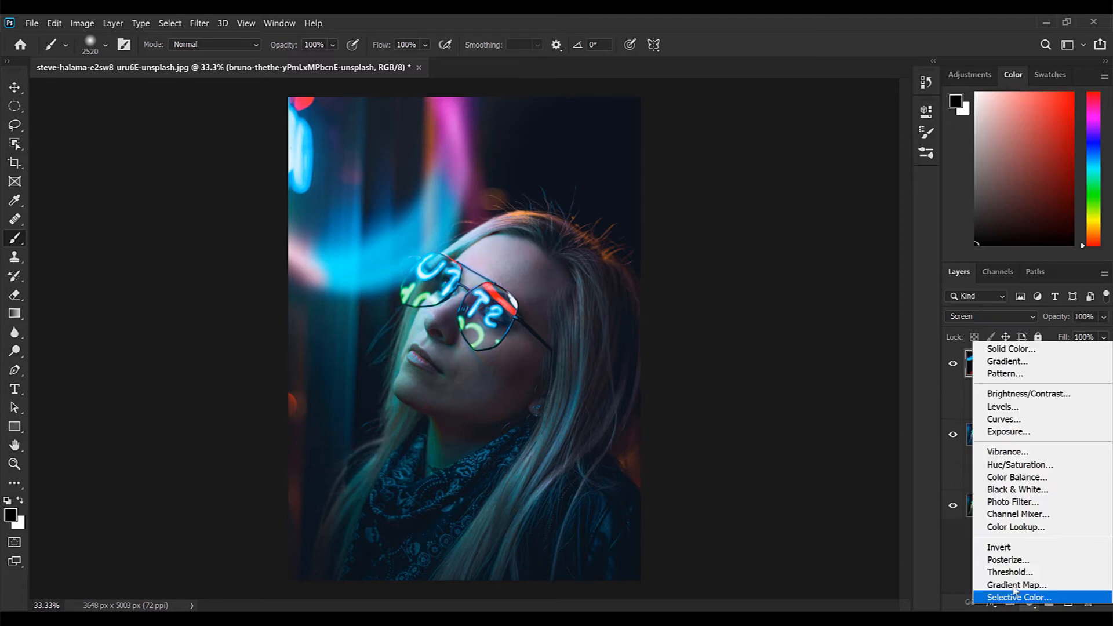
pyautogui.click(1027, 412)
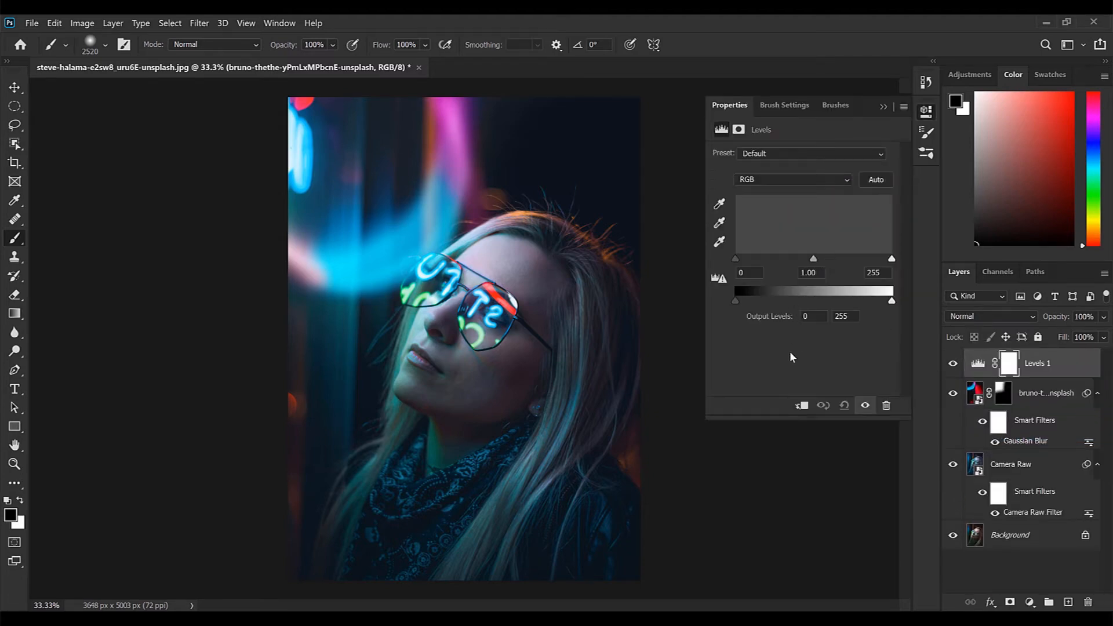
pyautogui.click(801, 406)
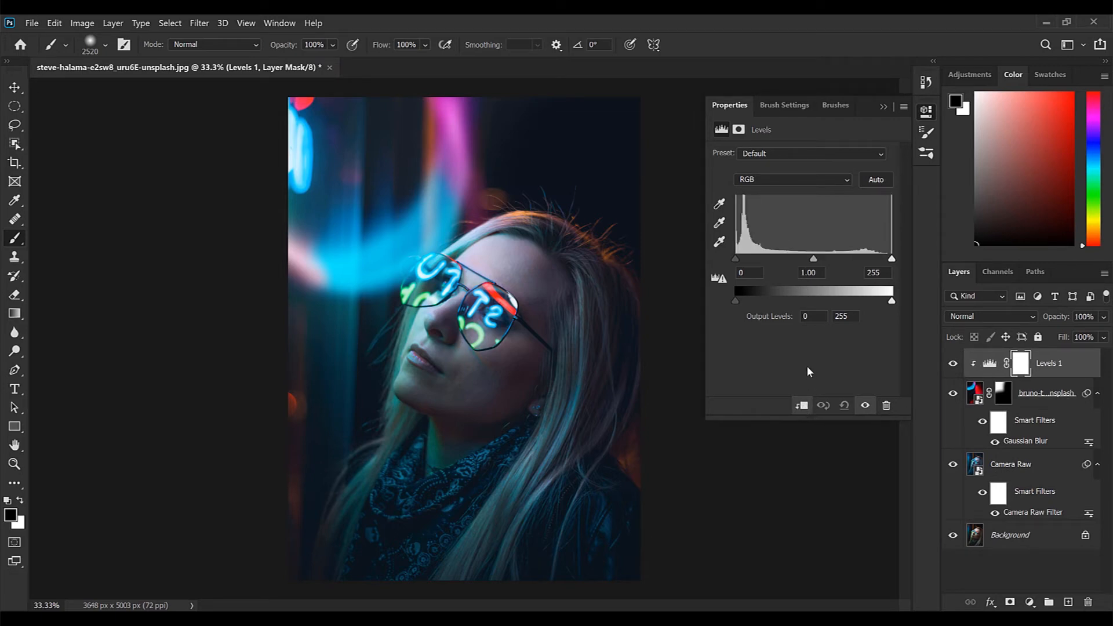
pyautogui.moveTo(735, 256); pyautogui.dragTo(854, 258)
pyautogui.click(930, 112)
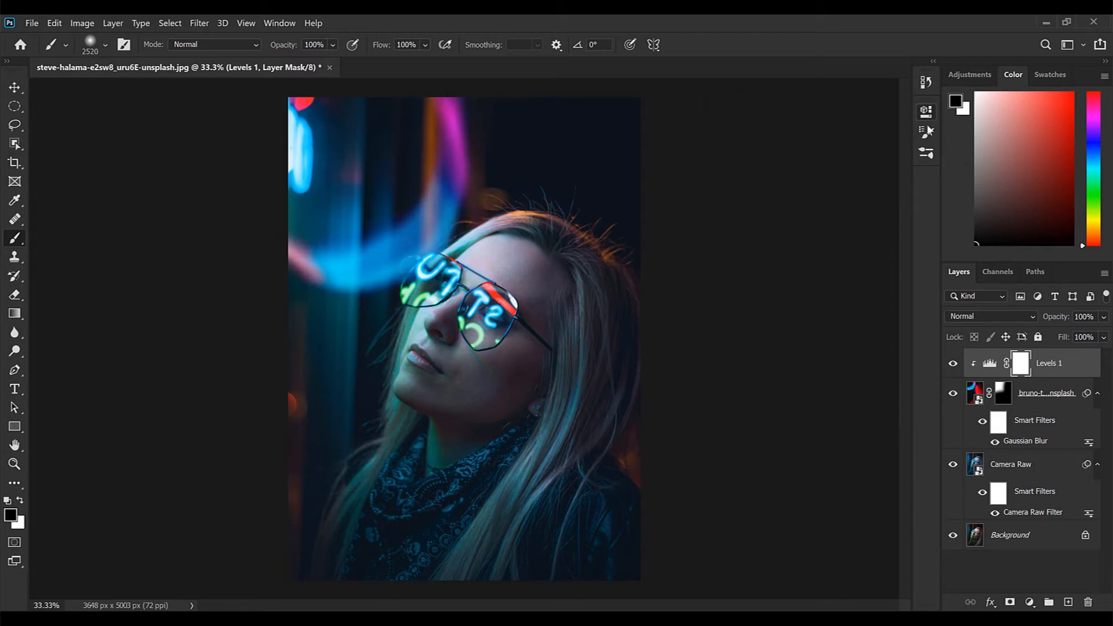
# Add a Hue/Saturation adjustment clipped to the light-streak layer with hue -2, saturation -37 and lightness -22.
pyautogui.click(1038, 606)
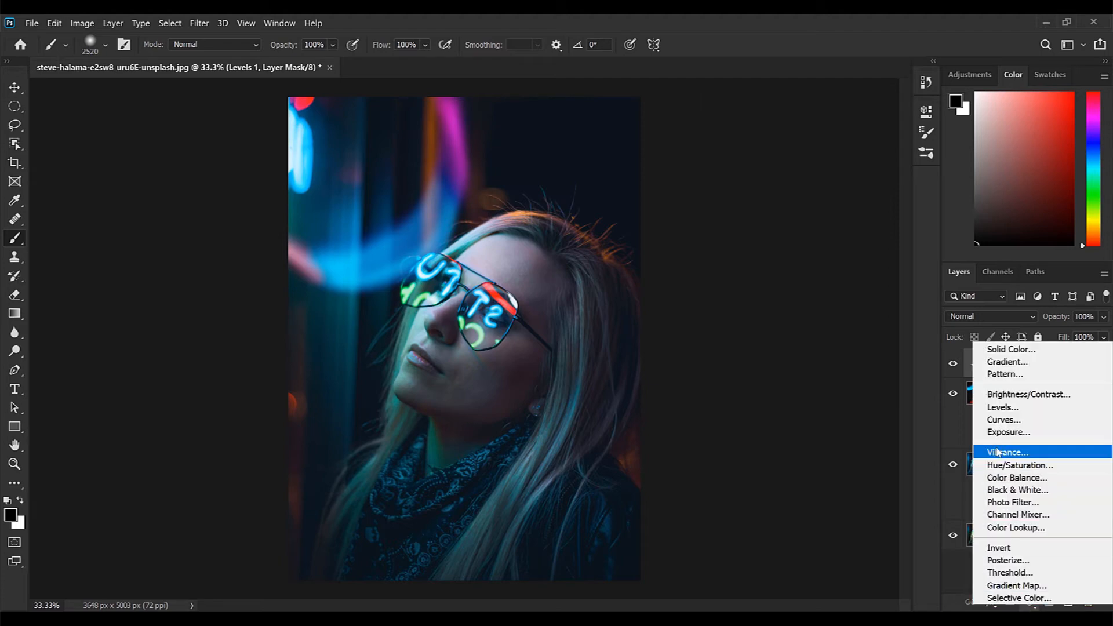
pyautogui.click(1018, 464)
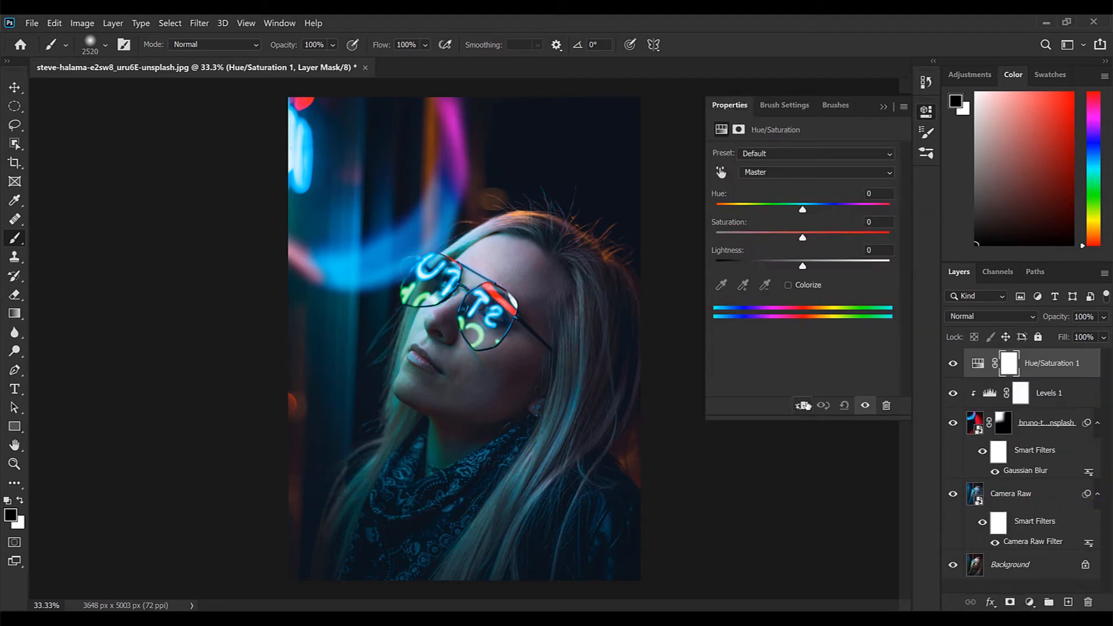
pyautogui.click(803, 406)
pyautogui.moveTo(816, 211)
pyautogui.mouseDown()
pyautogui.moveTo(791, 209)
pyautogui.moveTo(801, 209)
pyautogui.mouseUp()
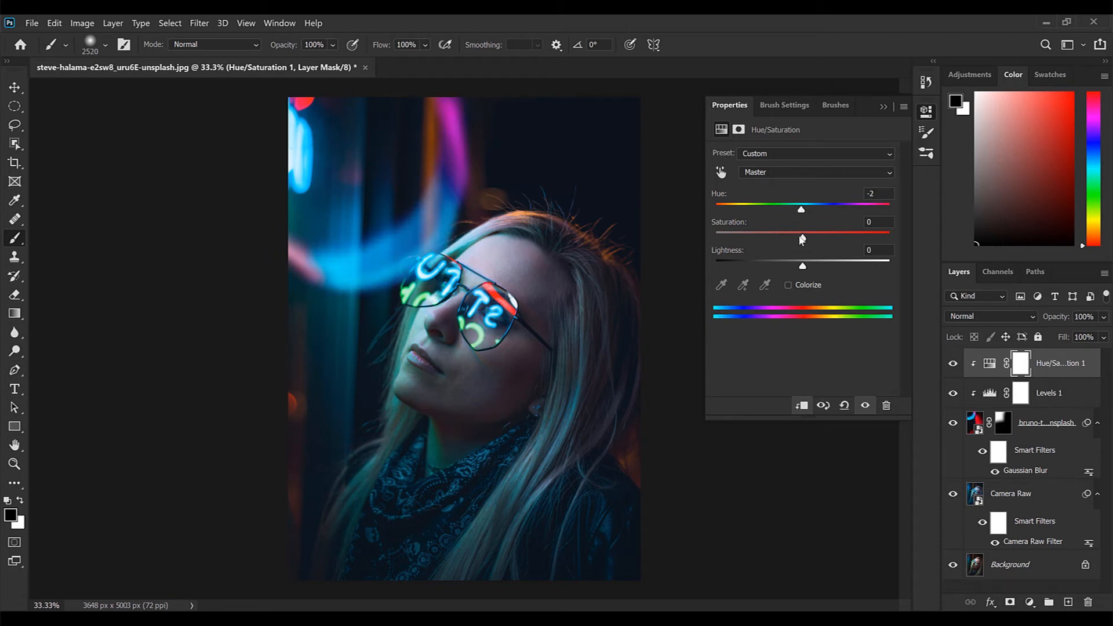
pyautogui.moveTo(765, 237); pyautogui.dragTo(755, 236)
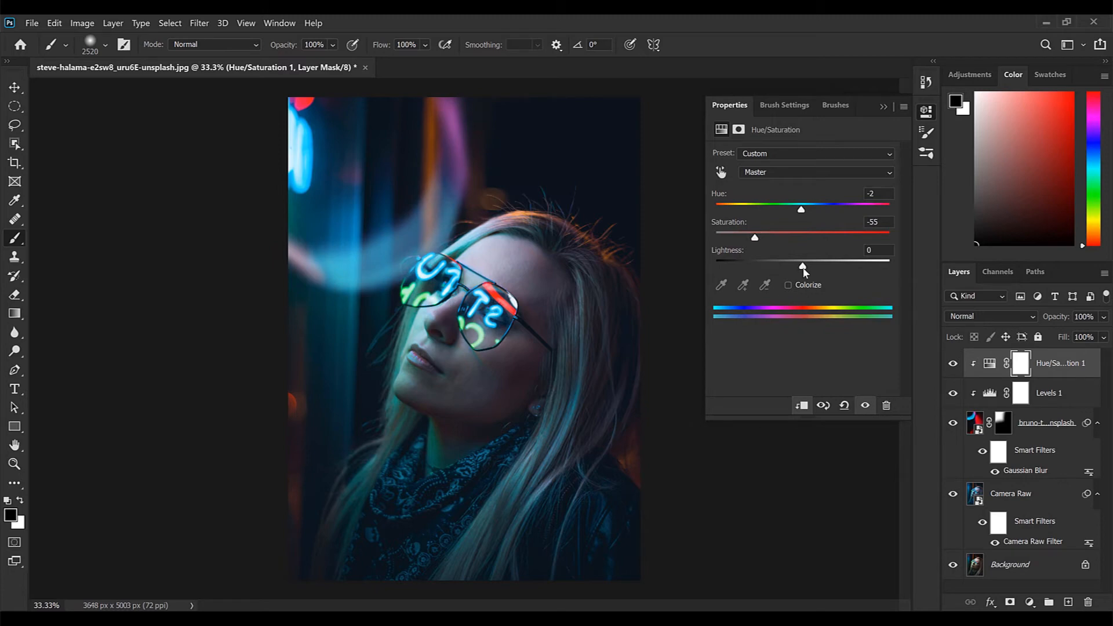
pyautogui.moveTo(795, 268); pyautogui.dragTo(783, 266)
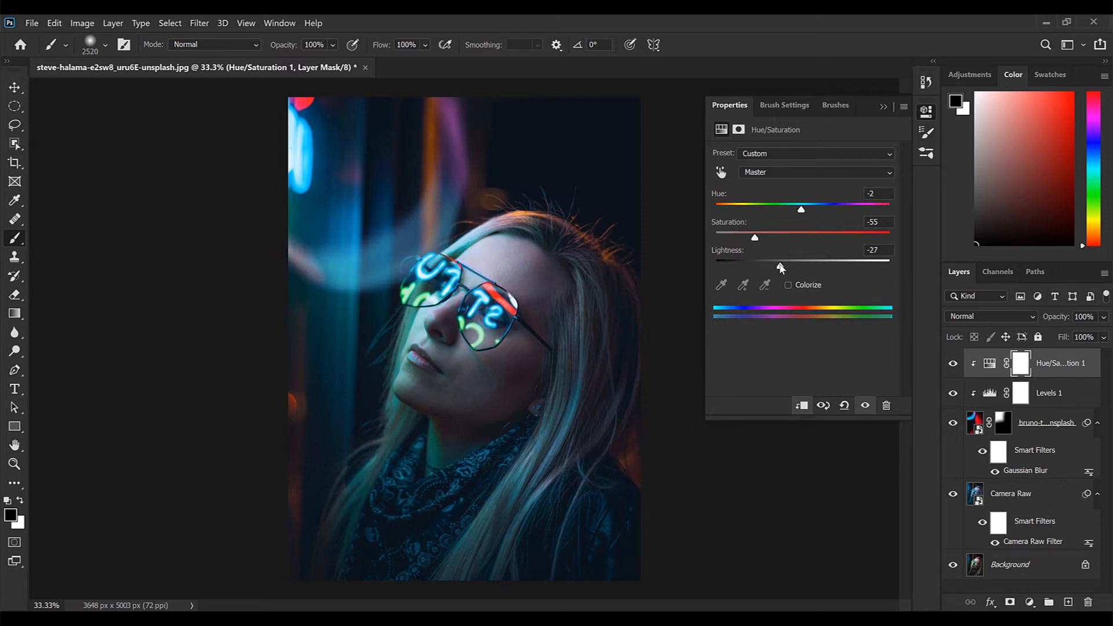
pyautogui.moveTo(769, 237); pyautogui.dragTo(771, 237)
# Place 15.jpg into the portrait, rotate it 90°, stretch it over the whole canvas and set its blend mode to Screen.
pyautogui.hotkey('alt', 'Tab')
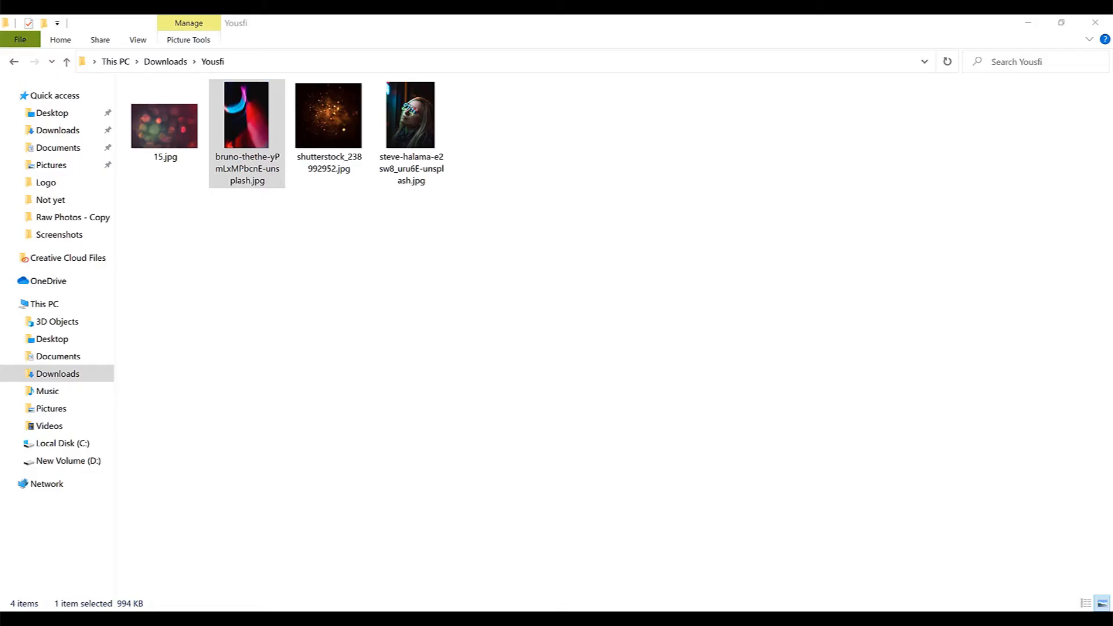
pyautogui.click(164, 125)
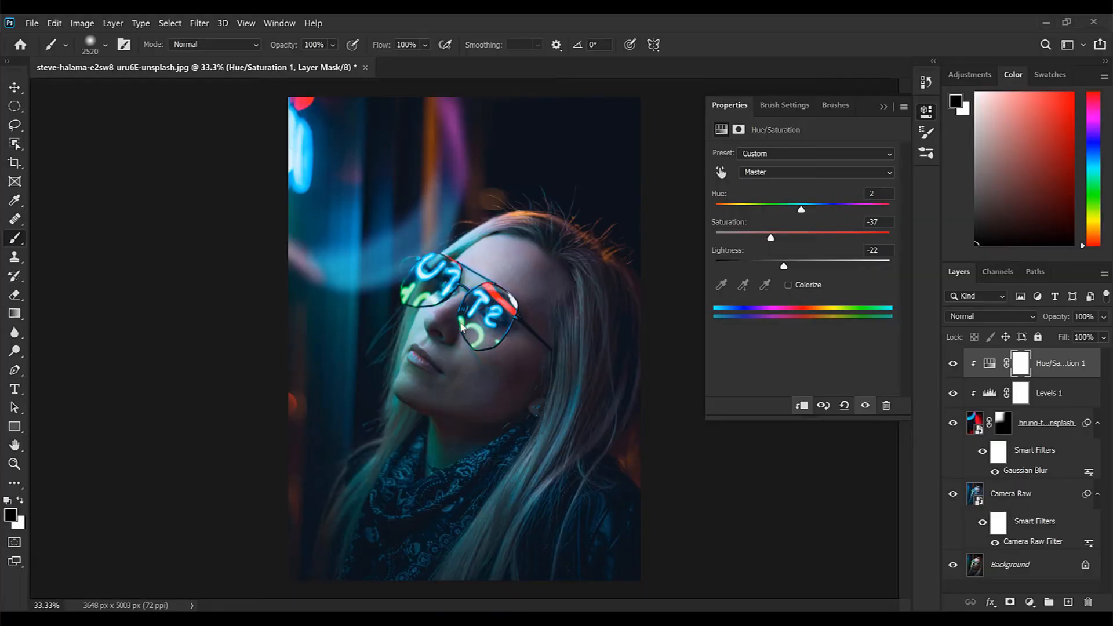
pyautogui.moveTo(555, 278); pyautogui.dragTo(750, 446)
pyautogui.moveTo(593, 242); pyautogui.dragTo(424, 268)
pyautogui.moveTo(310, 124); pyautogui.dragTo(281, 86)
pyautogui.moveTo(522, 442); pyautogui.dragTo(615, 580)
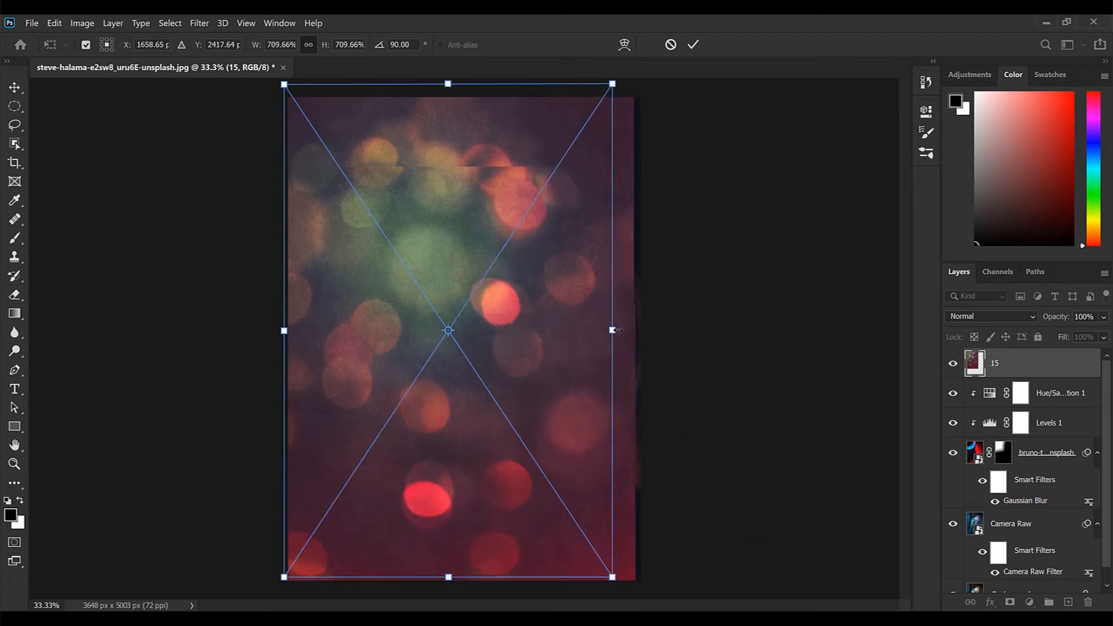
pyautogui.moveTo(609, 330); pyautogui.dragTo(652, 330)
pyautogui.press('b')
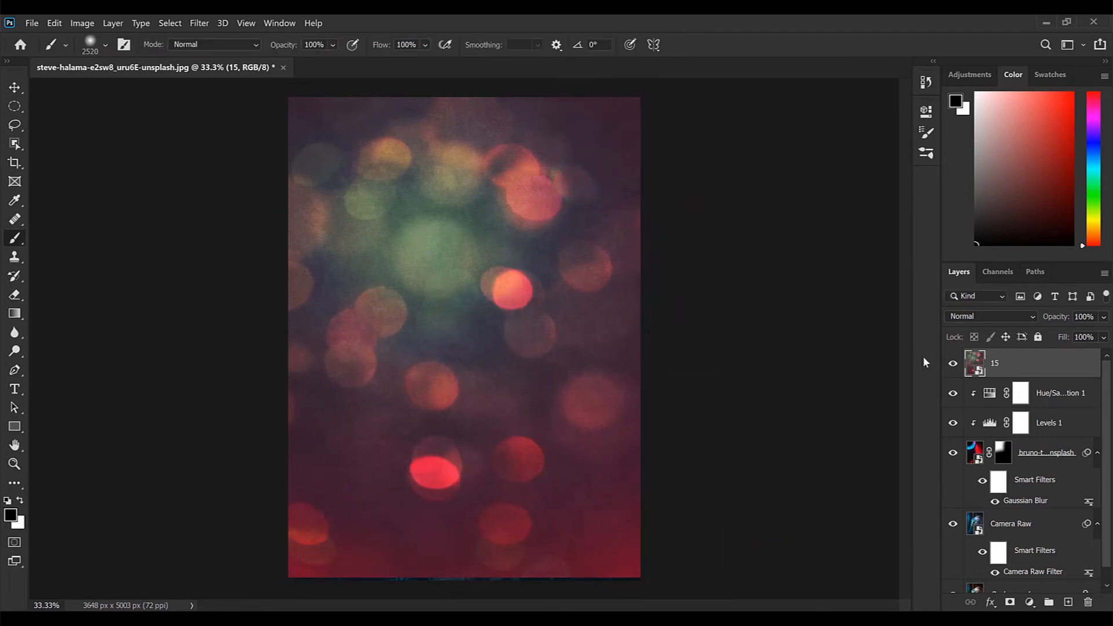
pyautogui.click(994, 317)
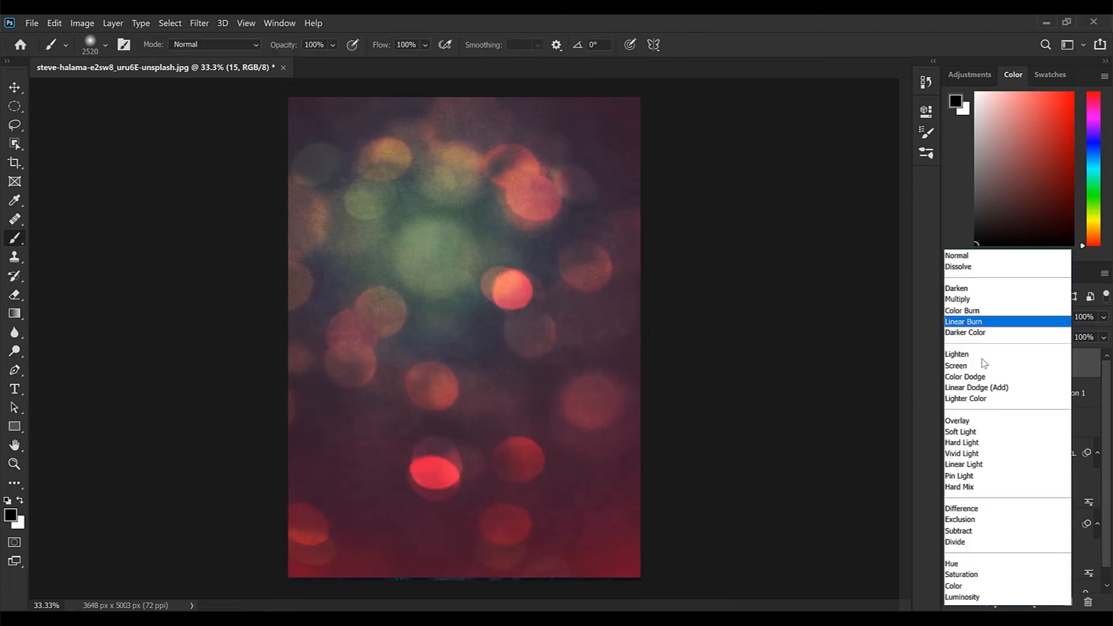
pyautogui.click(957, 365)
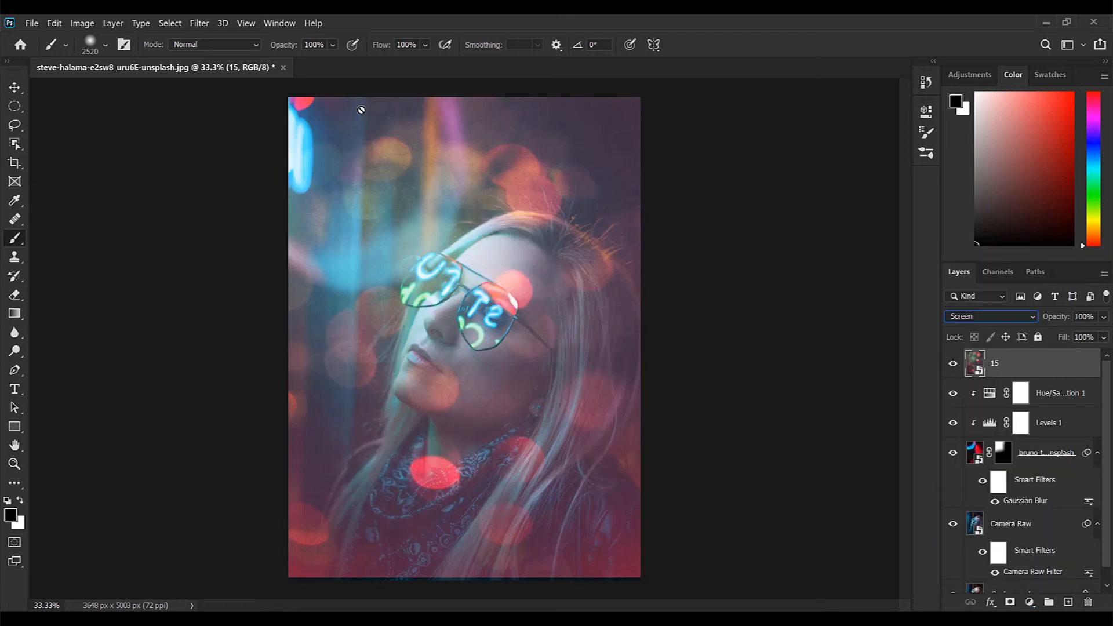
# Apply a Gaussian Blur with a radius of 23.5 pixels to the bokeh layer.
pyautogui.click(200, 23)
pyautogui.moveTo(232, 170)
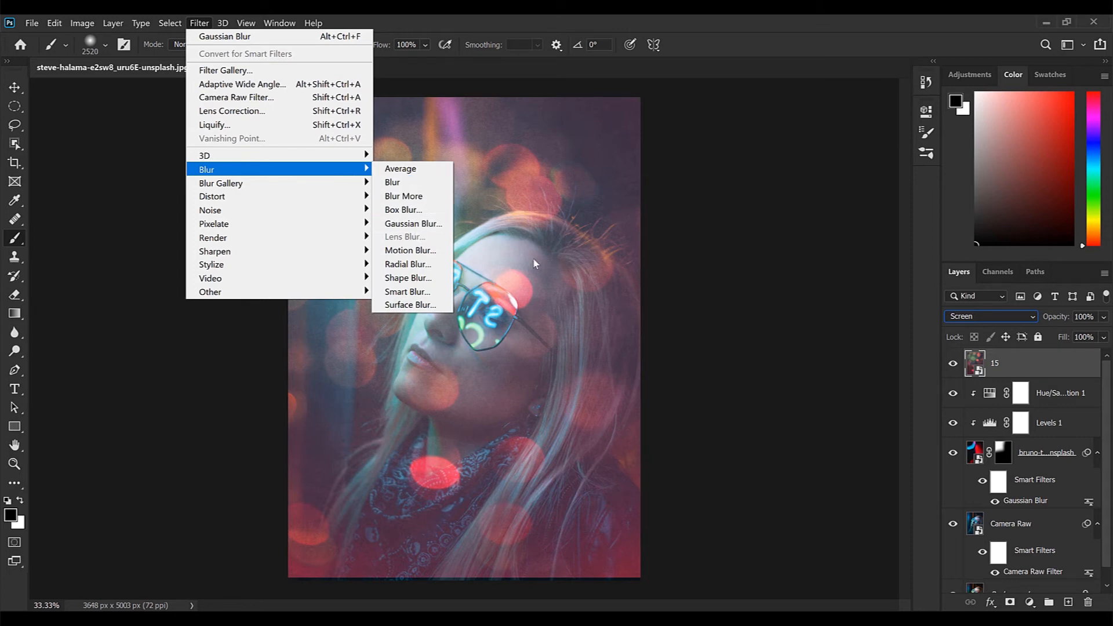
pyautogui.click(413, 223)
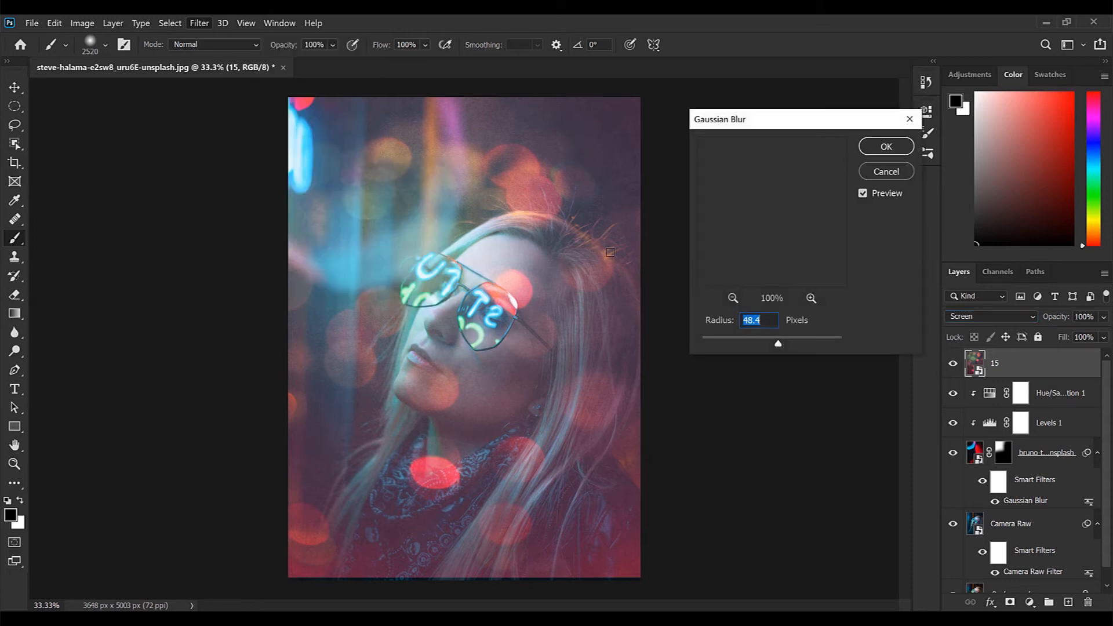
pyautogui.click(765, 341)
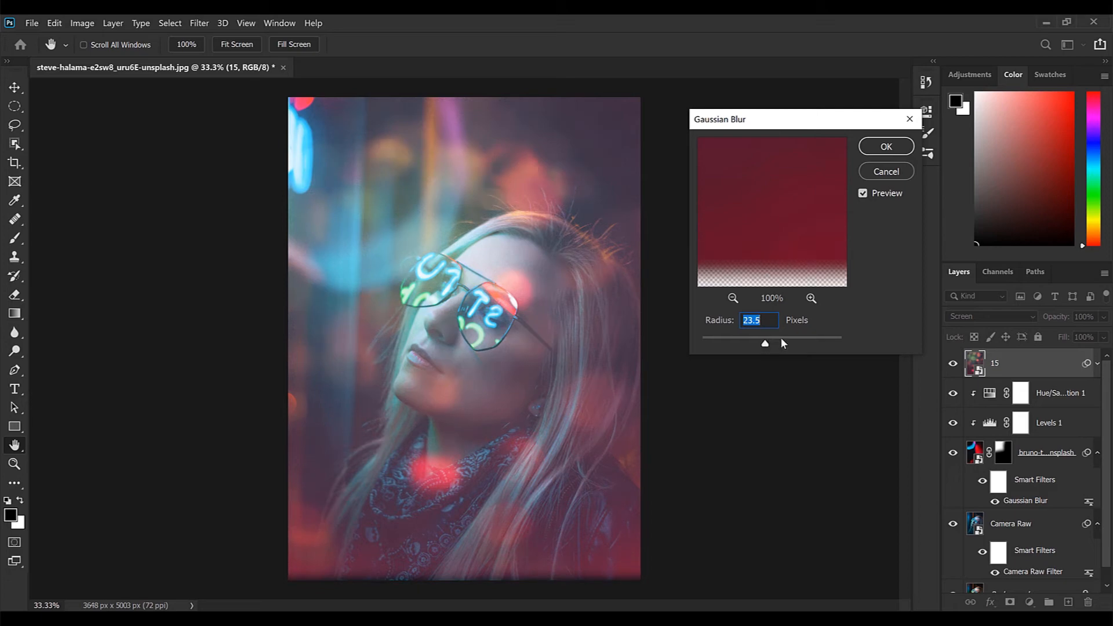
pyautogui.click(887, 146)
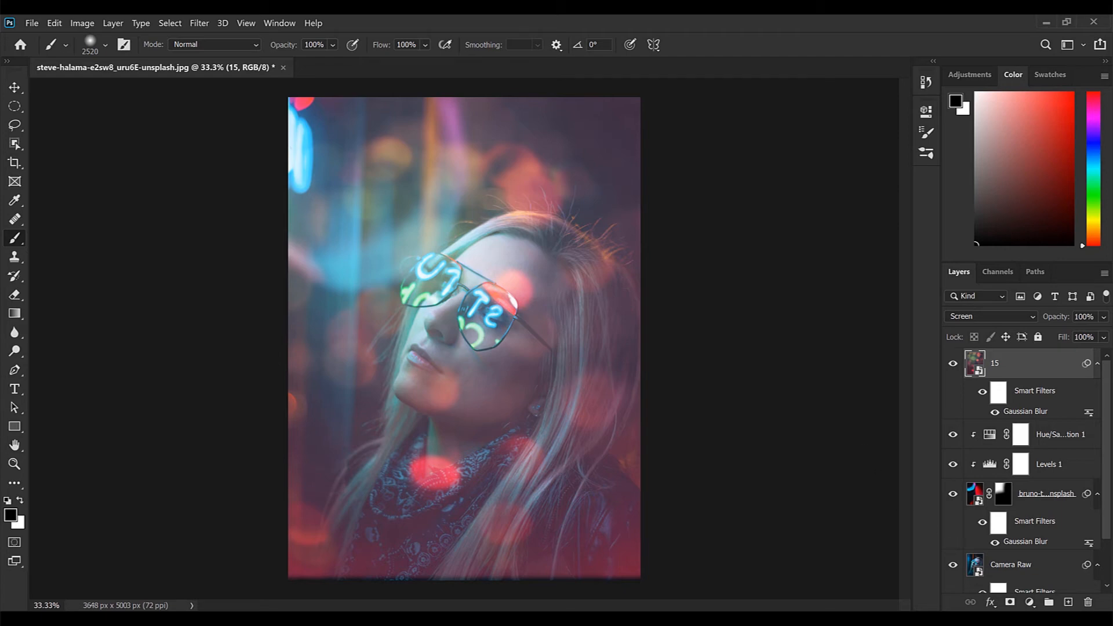
# Mask the bokeh layer, painting black over the woman and restoring the bokeh in the upper background with white at 1018 px.
pyautogui.click(1010, 603)
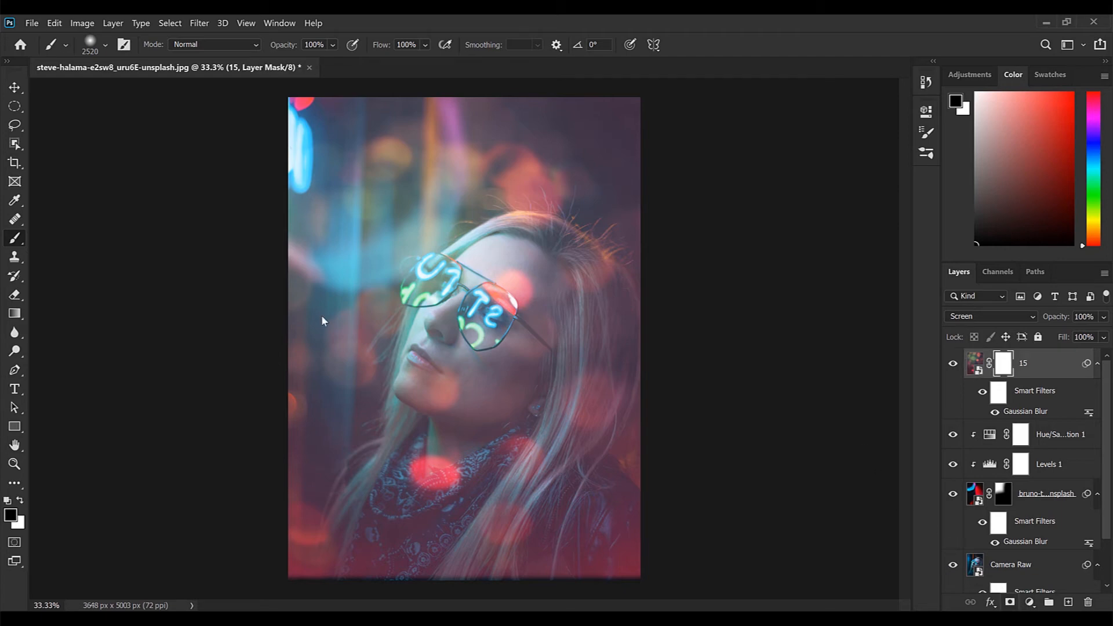
pyautogui.moveTo(110, 245)
pyautogui.mouseDown()
pyautogui.moveTo(497, 452)
pyautogui.moveTo(273, 228)
pyautogui.moveTo(224, 412)
pyautogui.moveTo(278, 342)
pyautogui.moveTo(235, 348)
pyautogui.moveTo(993, 546)
pyautogui.moveTo(667, 381)
pyautogui.mouseUp()
pyautogui.click(1043, 493)
pyautogui.click(975, 364)
pyautogui.click(1003, 364)
pyautogui.press('x')
pyautogui.moveTo(603, 219)
pyautogui.mouseDown()
pyautogui.moveTo(393, 187)
pyautogui.moveTo(519, 245)
pyautogui.moveTo(614, 268)
pyautogui.mouseUp()
pyautogui.moveTo(579, 212); pyautogui.dragTo(313, 250)
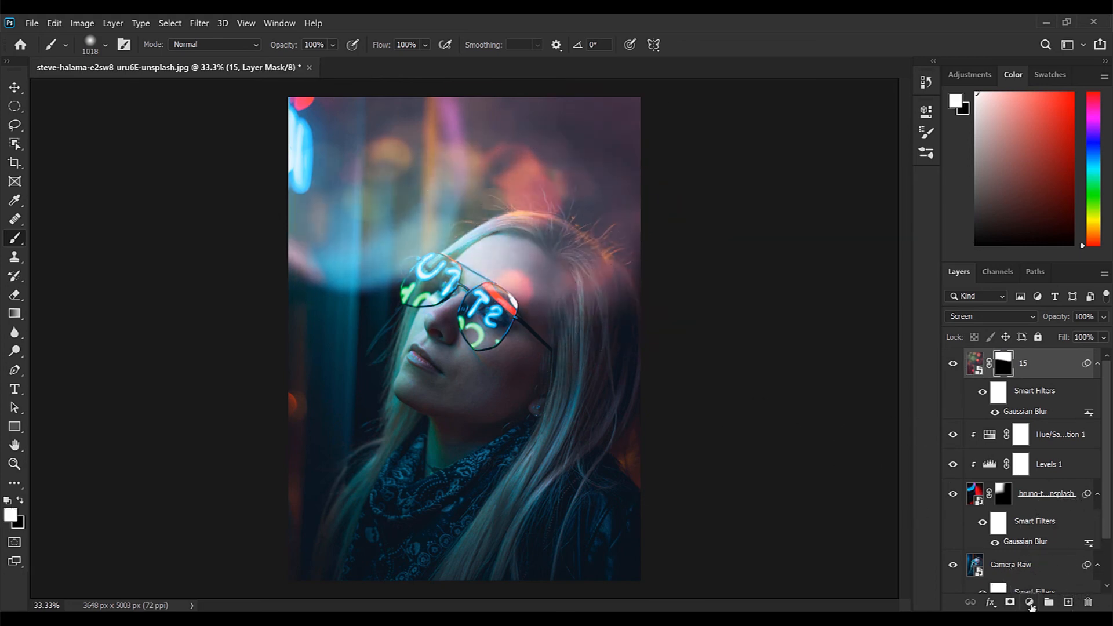
# Add a Levels adjustment clipped to the bokeh layer and set its input black point to 40.
pyautogui.click(1030, 603)
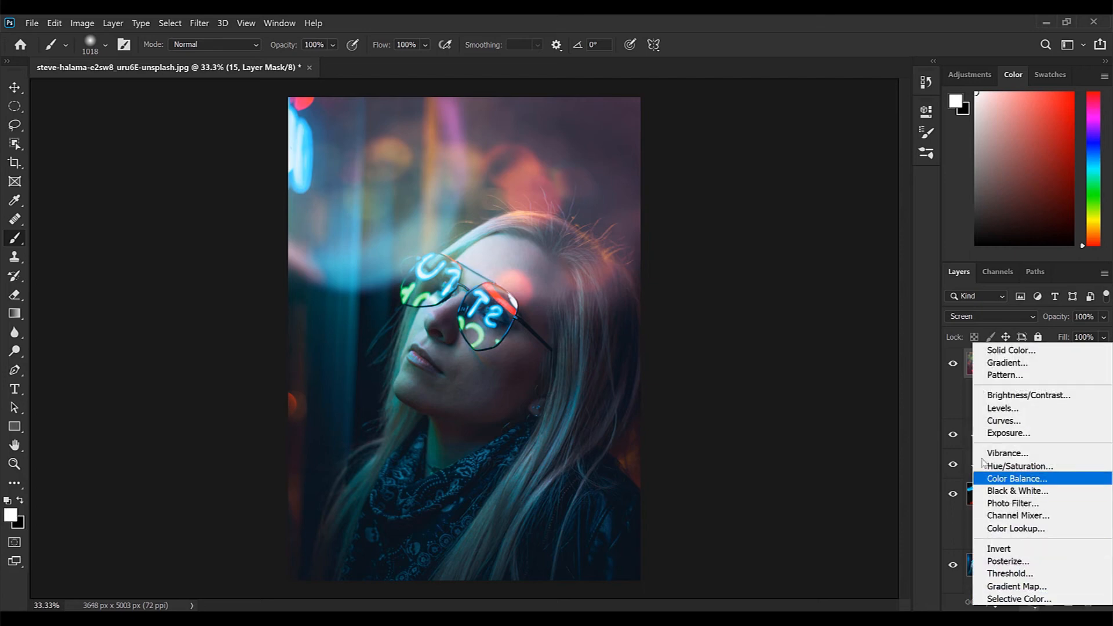
pyautogui.click(1002, 410)
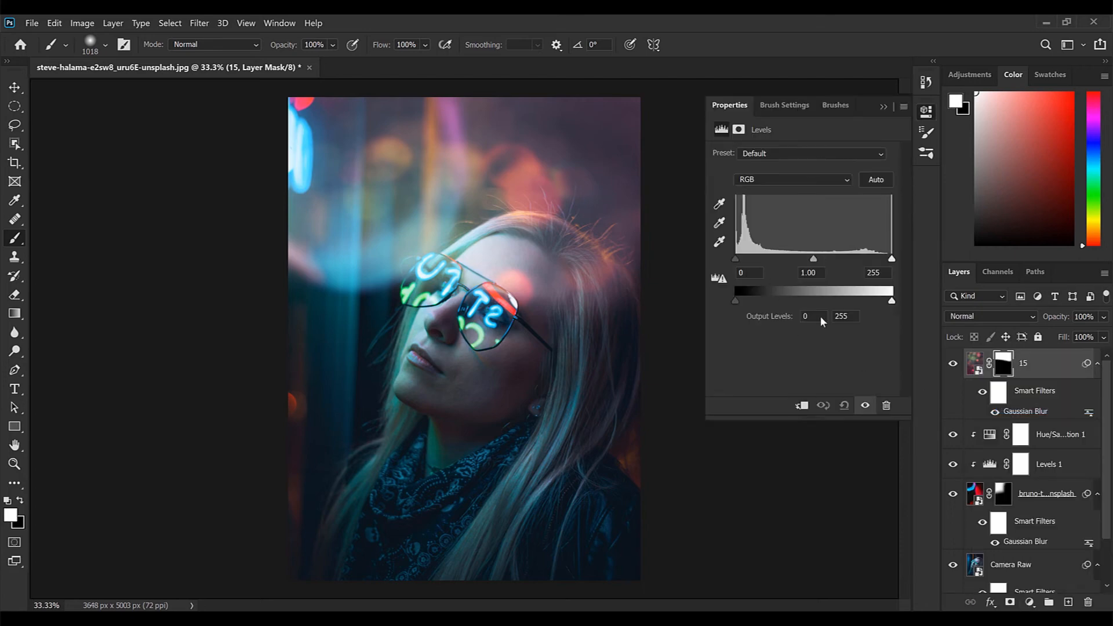
pyautogui.click(800, 405)
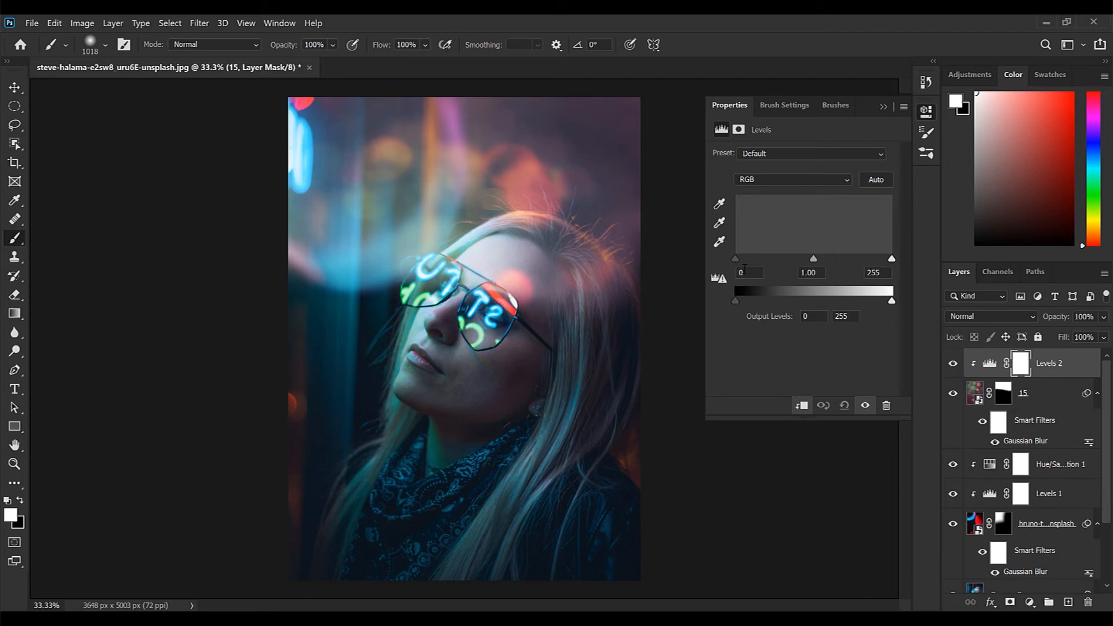
pyautogui.moveTo(736, 259); pyautogui.dragTo(828, 259)
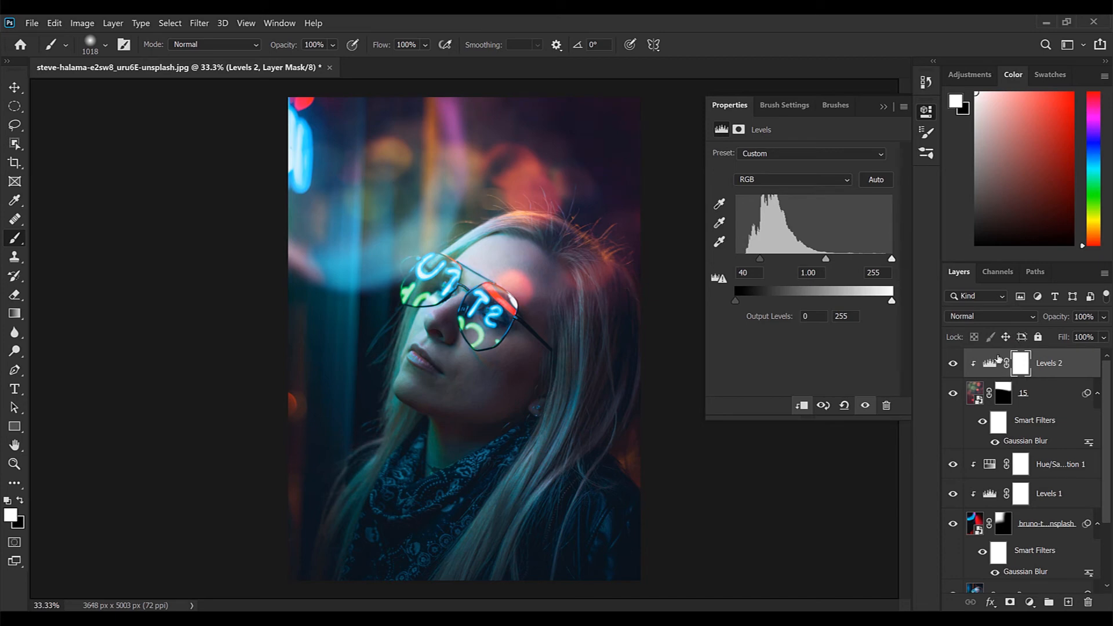
# Add a Hue/Saturation adjustment clipped to the bokeh layer, raising the hue, setting saturation to -37 and lowering the lightness.
pyautogui.click(1029, 602)
pyautogui.click(1002, 450)
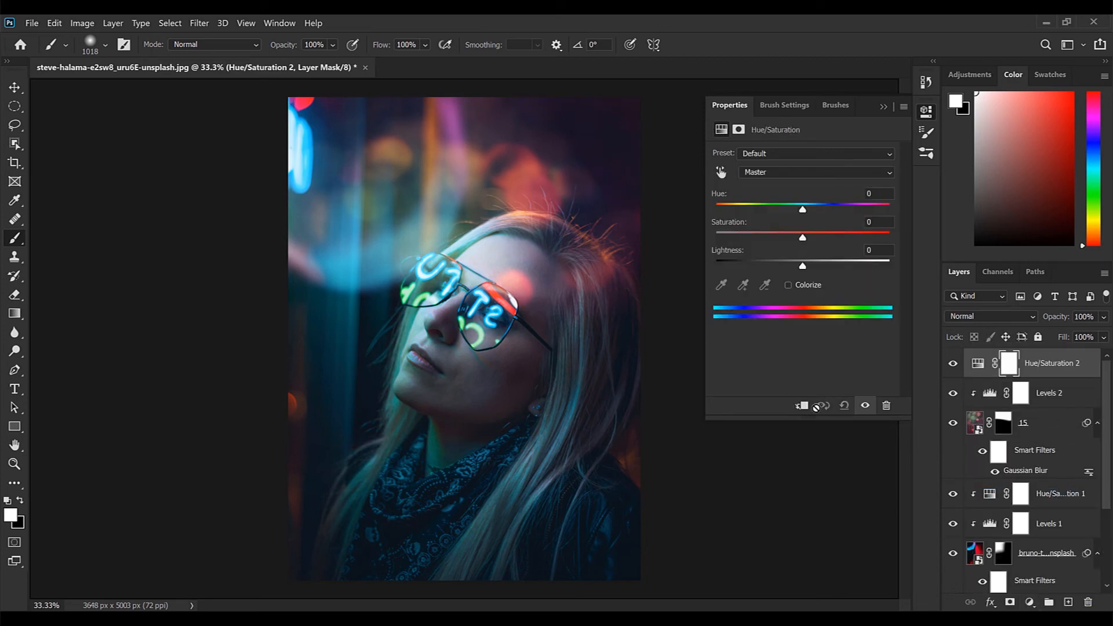
pyautogui.click(802, 406)
pyautogui.moveTo(780, 240); pyautogui.dragTo(830, 214)
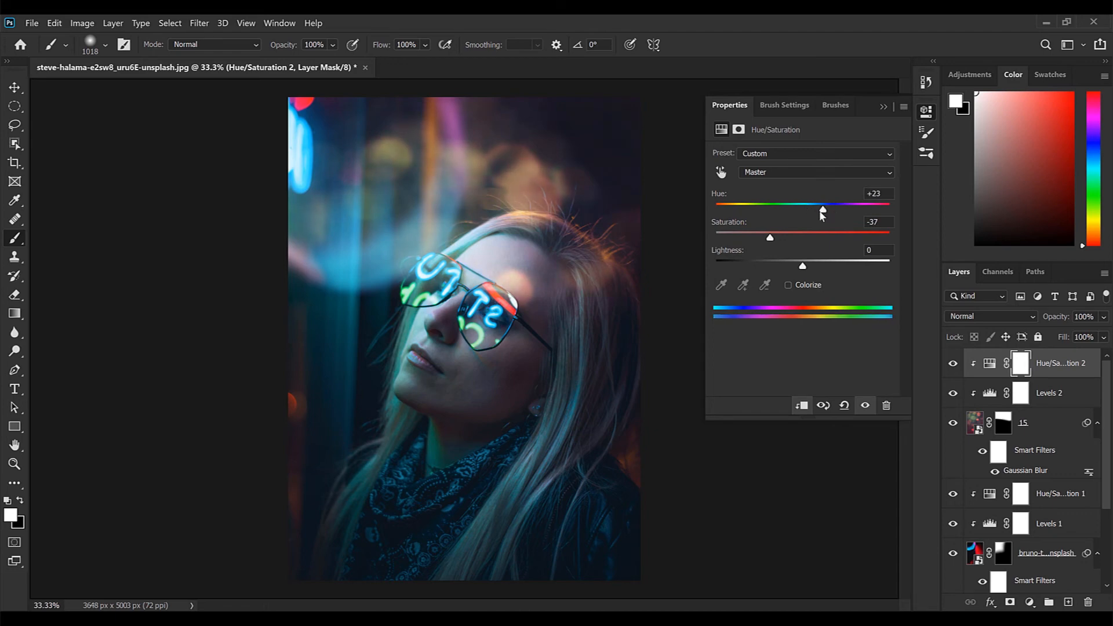
pyautogui.moveTo(794, 268); pyautogui.dragTo(776, 266)
pyautogui.click(924, 118)
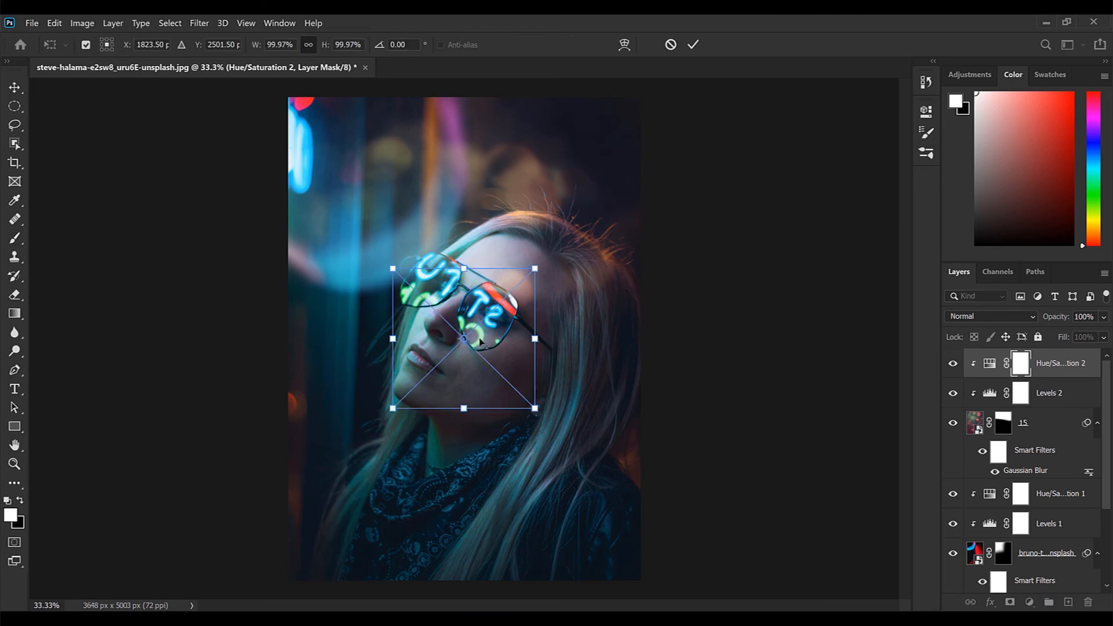
# Place the shutterstock_238992952 sparkle image, enlarge it over the lower part of the portrait and set its blend mode to Screen.
pyautogui.moveTo(393, 408); pyautogui.dragTo(243, 551)
pyautogui.moveTo(534, 551); pyautogui.dragTo(626, 603)
pyautogui.moveTo(605, 451); pyautogui.dragTo(644, 465)
pyautogui.click(692, 44)
pyautogui.click(985, 317)
pyautogui.click(956, 363)
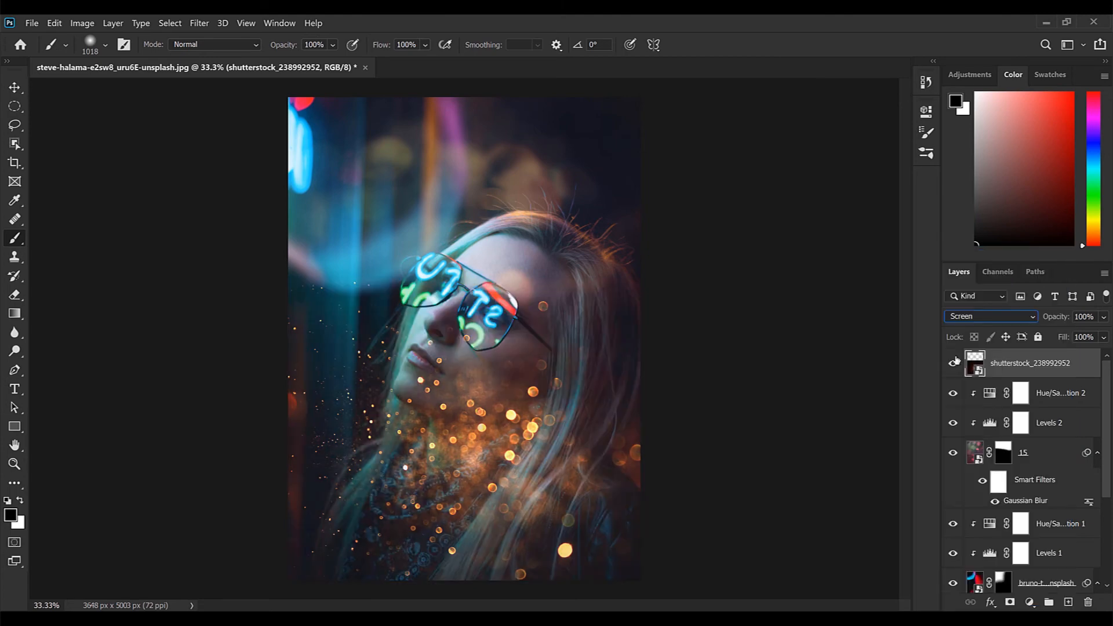
# Add a mask to the sparkle layer and paint black to hide the sparkles over the woman's face and neck.
pyautogui.click(1010, 602)
pyautogui.press('x')
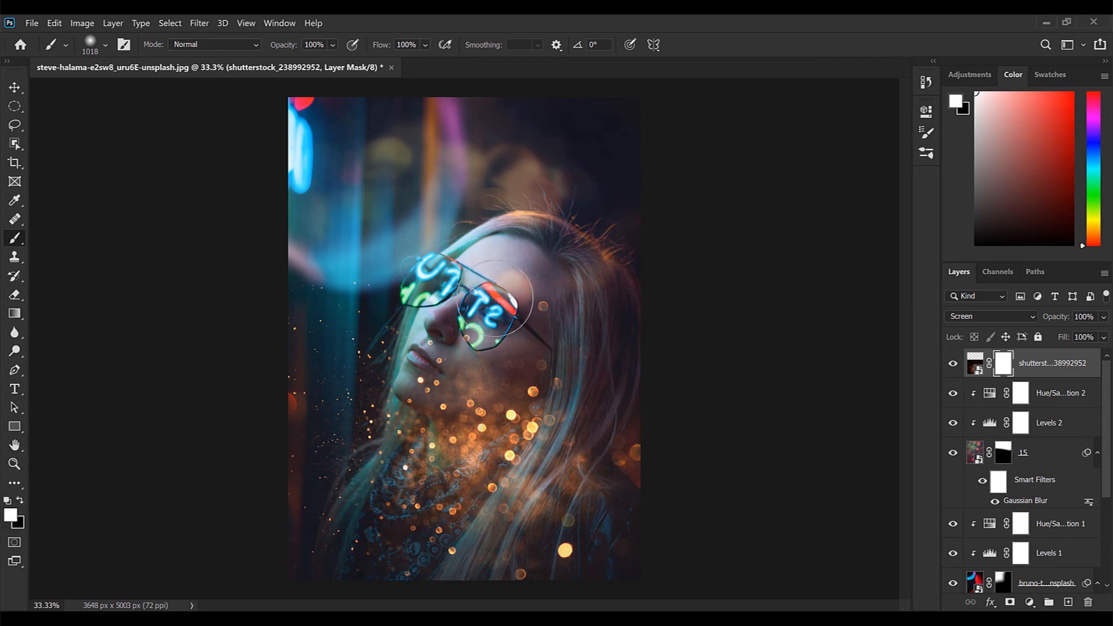
pyautogui.click(20, 500)
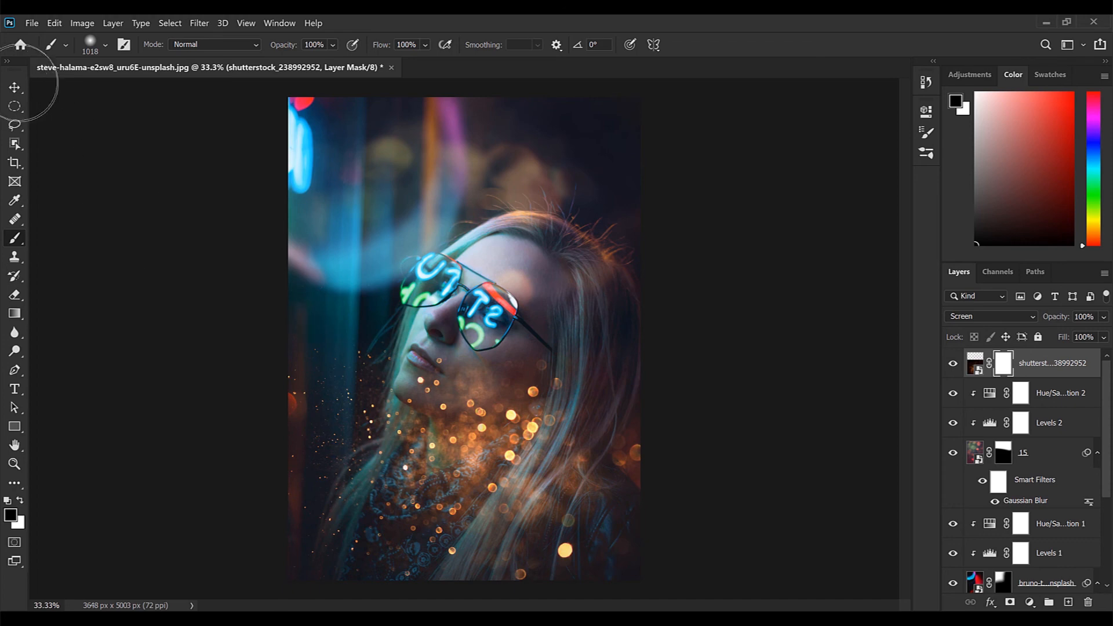
# Move the sparkle image, independently of its mask, down toward the portrait's bottom edge.
pyautogui.click(9, 88)
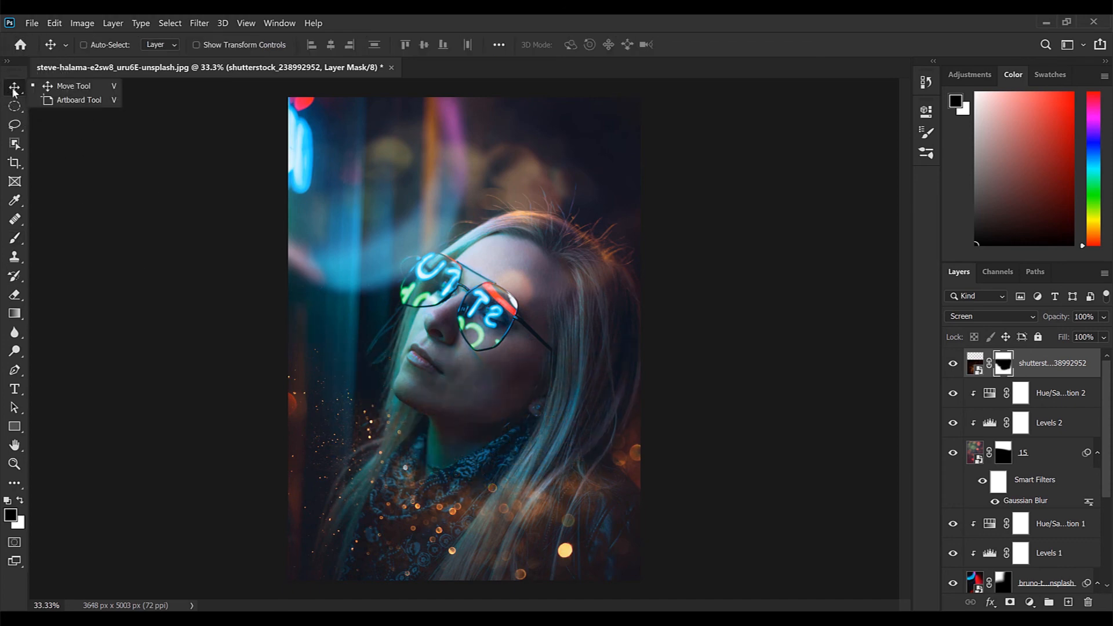
pyautogui.click(975, 363)
pyautogui.moveTo(553, 369); pyautogui.dragTo(563, 540)
# Apply a Gaussian Blur with a radius of 9.8 pixels to the sparkle image.
pyautogui.click(199, 23)
pyautogui.moveTo(220, 166)
pyautogui.click(405, 220)
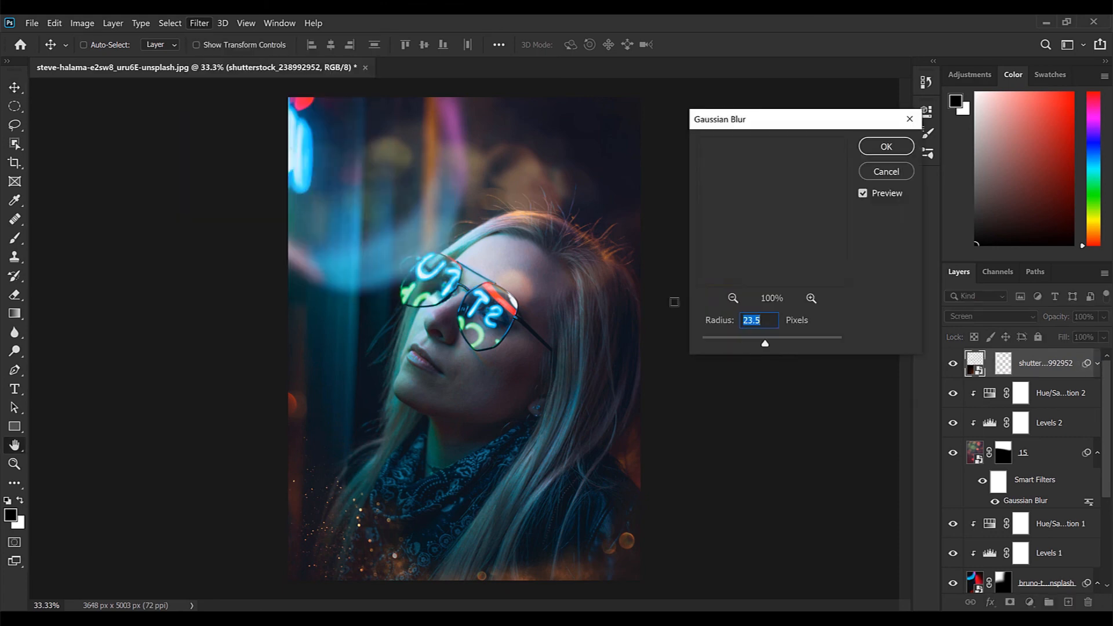
pyautogui.moveTo(777, 343); pyautogui.dragTo(759, 346)
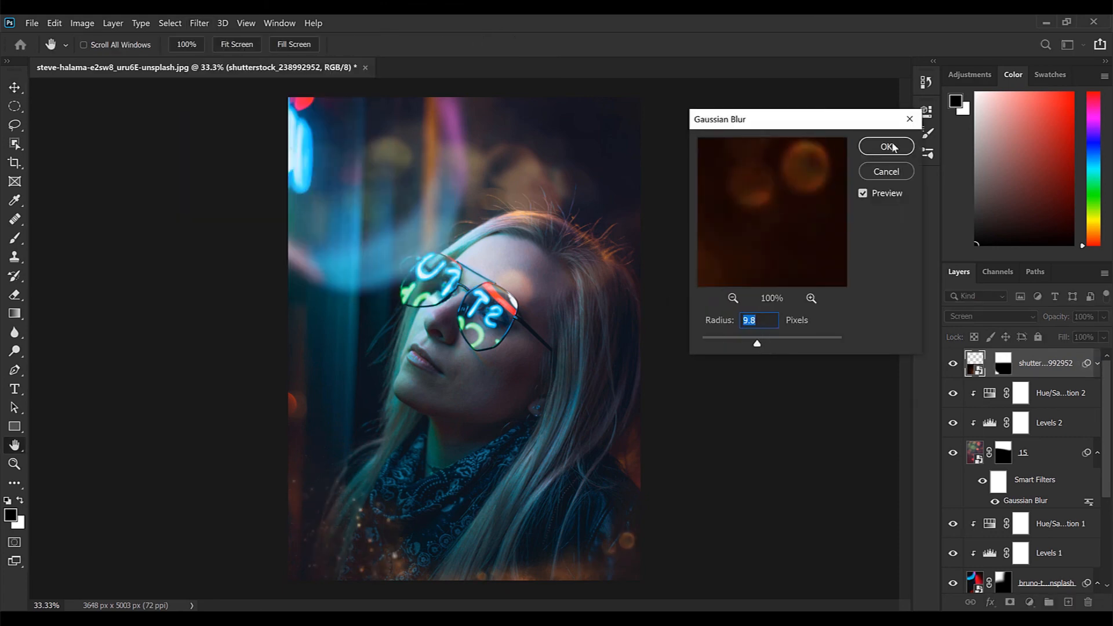
pyautogui.press('Return')
pyautogui.press('v')
# Add a Levels adjustment clipped to the sparkle layer and raise its input black point slightly.
pyautogui.click(1029, 602)
pyautogui.click(1003, 403)
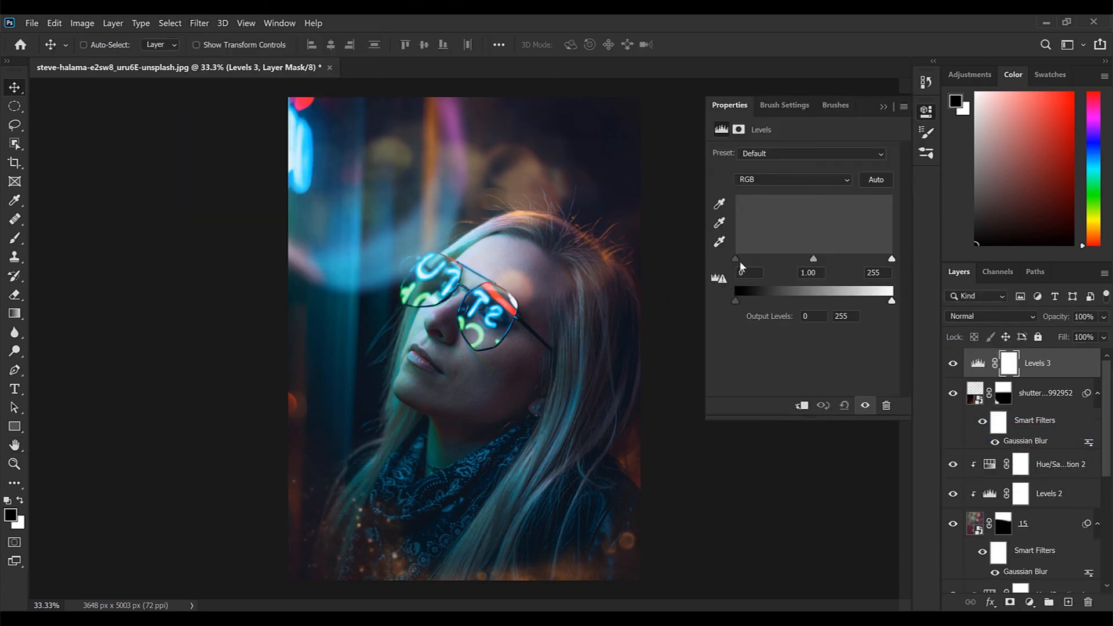
pyautogui.moveTo(736, 259); pyautogui.dragTo(750, 259)
pyautogui.click(800, 406)
# Add a Hue/Saturation adjustment clipped to the sparkle layer with hue +13 and saturation -74.
pyautogui.click(1030, 602)
pyautogui.click(1002, 462)
pyautogui.moveTo(804, 208); pyautogui.dragTo(737, 236)
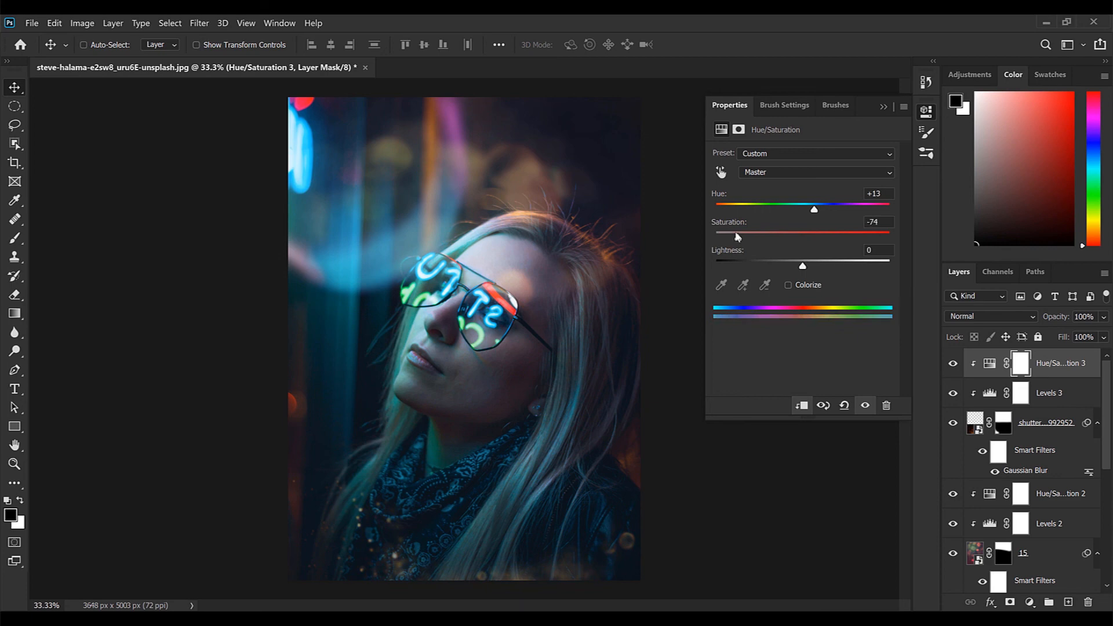
pyautogui.click(926, 111)
# Group all layers from the top Hue/Saturation adjustment through Camera Raw, leaving the Background outside.
pyautogui.moveTo(1108, 424); pyautogui.dragTo(1102, 548)
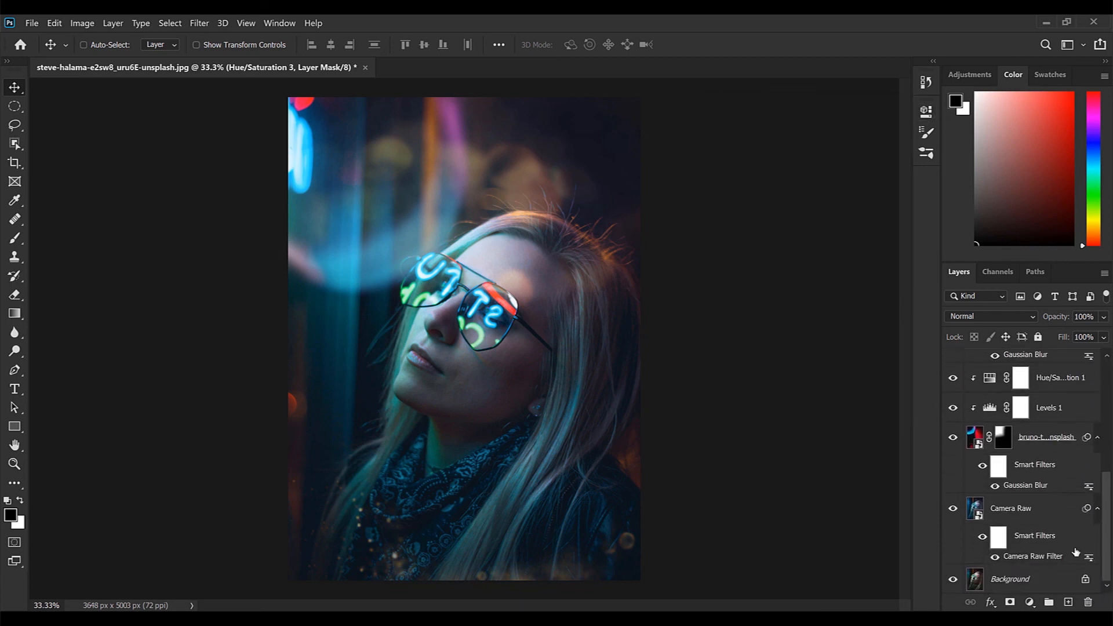
pyautogui.keyDown('shift'); pyautogui.click(1049, 510); pyautogui.keyUp('shift')
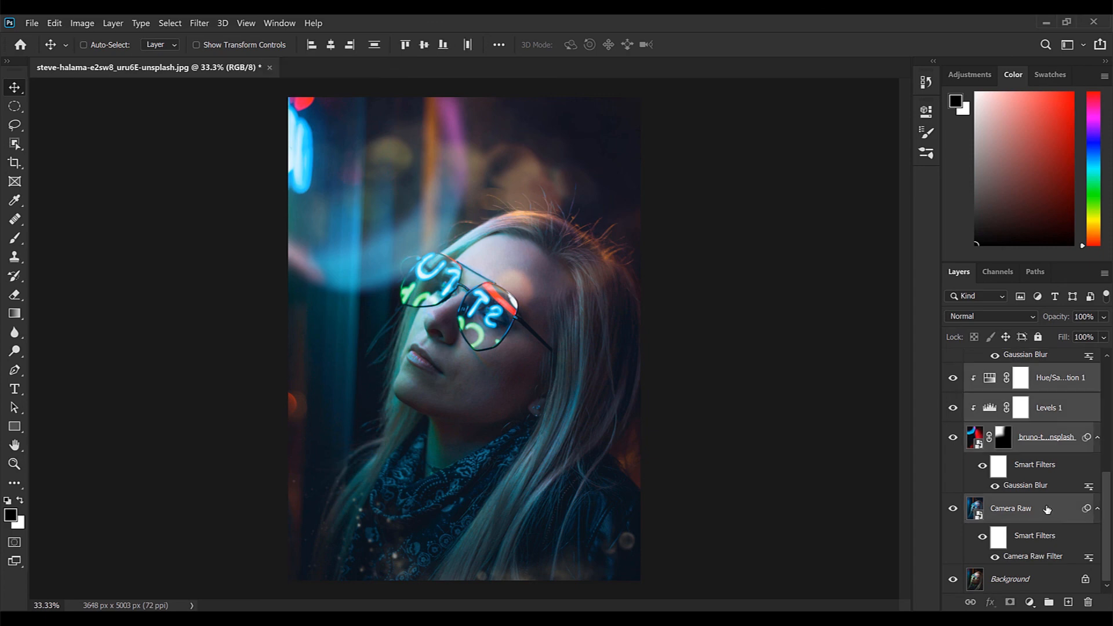
pyautogui.hotkey('ctrl', 'g')
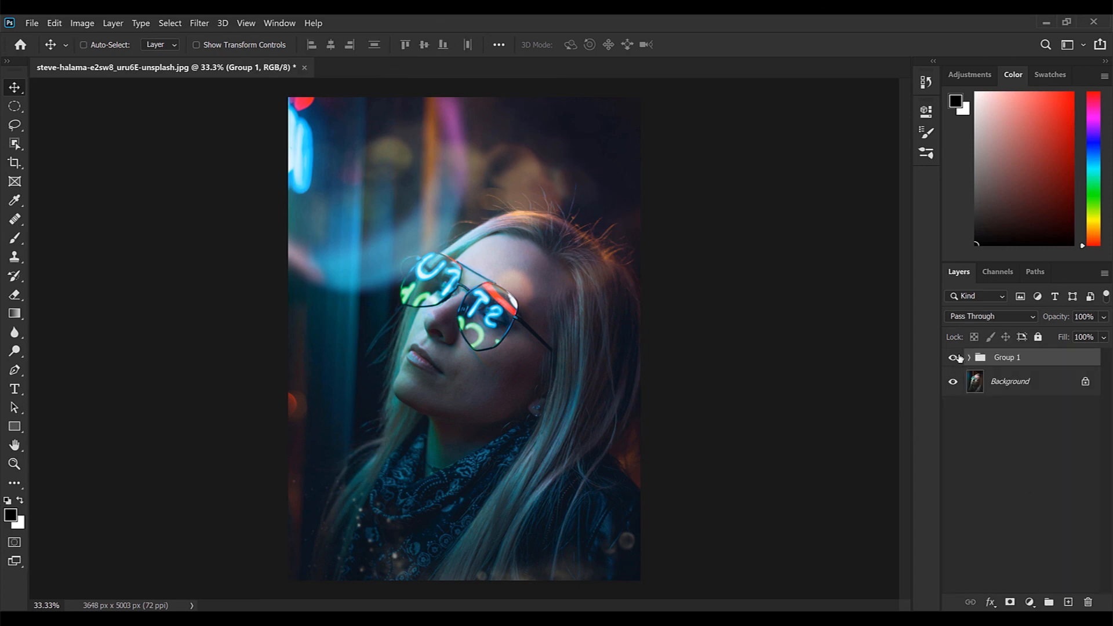
# Hide the layer group and show it again to compare the original portrait with the edited version.
pyautogui.click(954, 358)
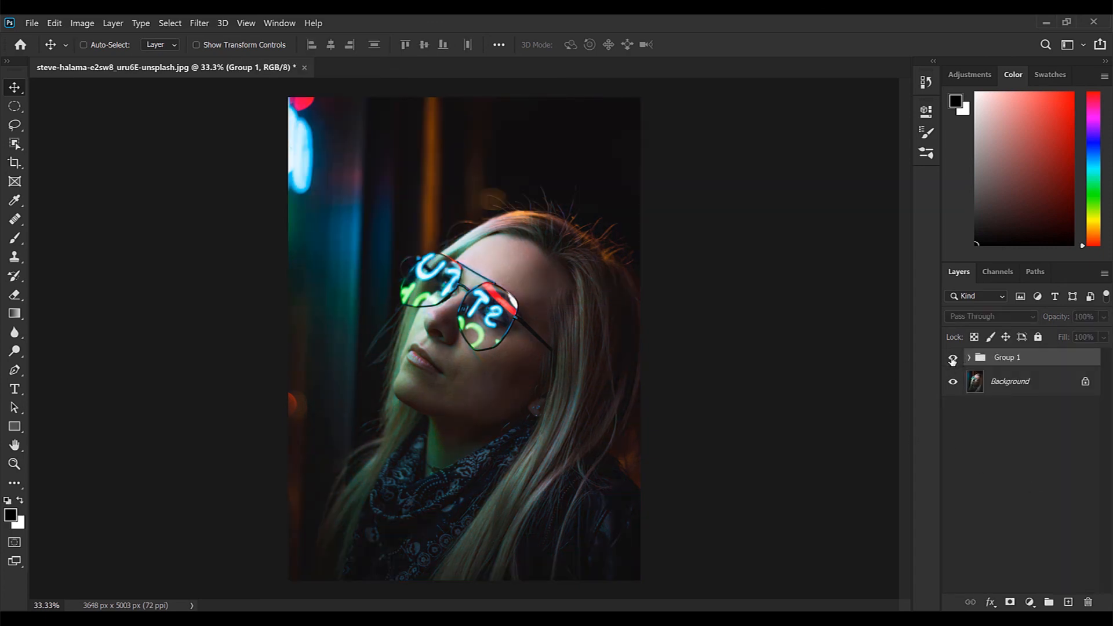
pyautogui.click(952, 357)
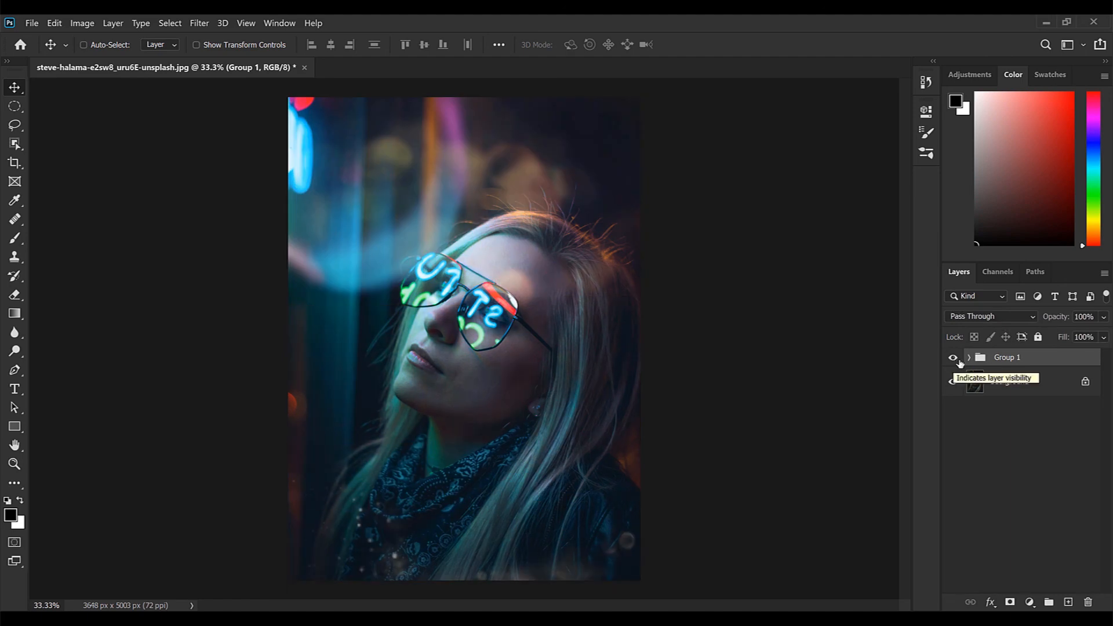
# Expand the group and lower the opacity of the bruno-thethe light-streak layer to 48%.
pyautogui.click(968, 358)
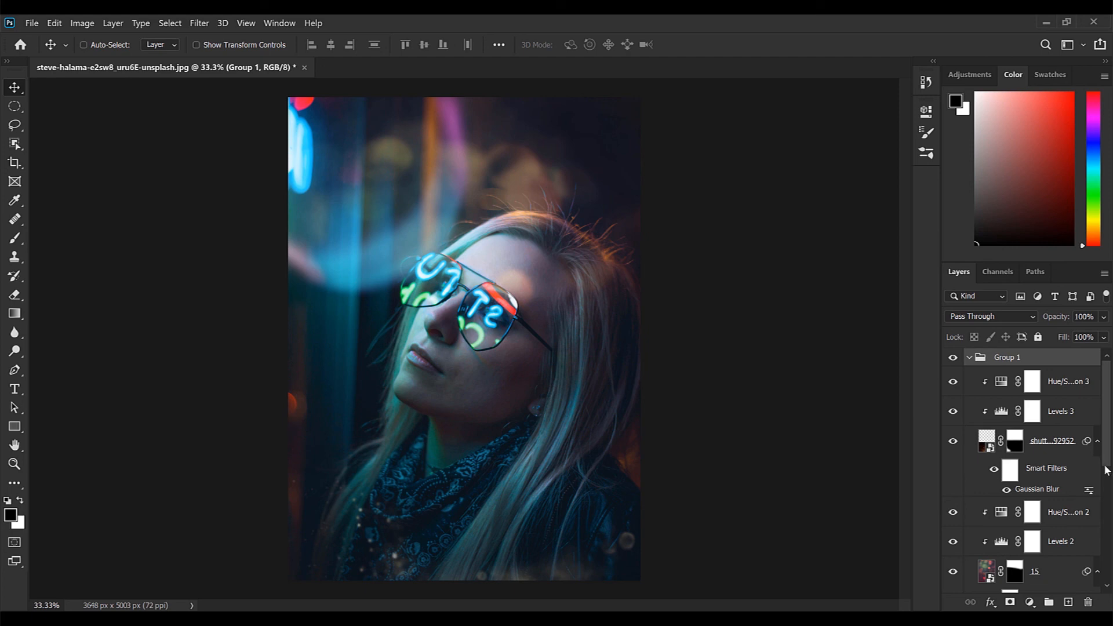
pyautogui.scroll(-5, 1106, 465)
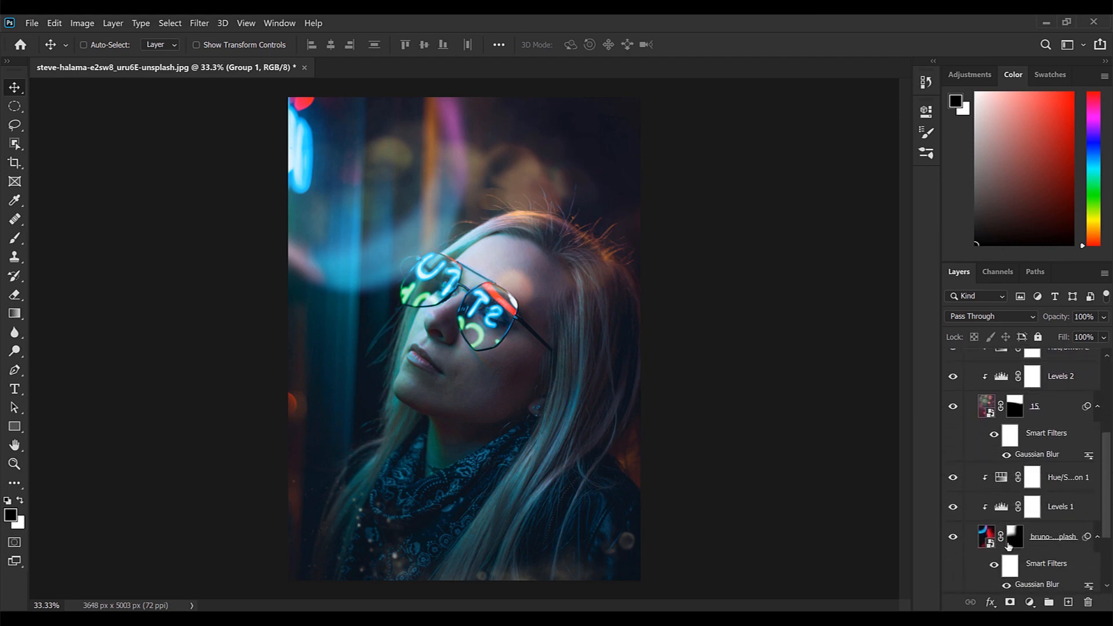
pyautogui.click(992, 539)
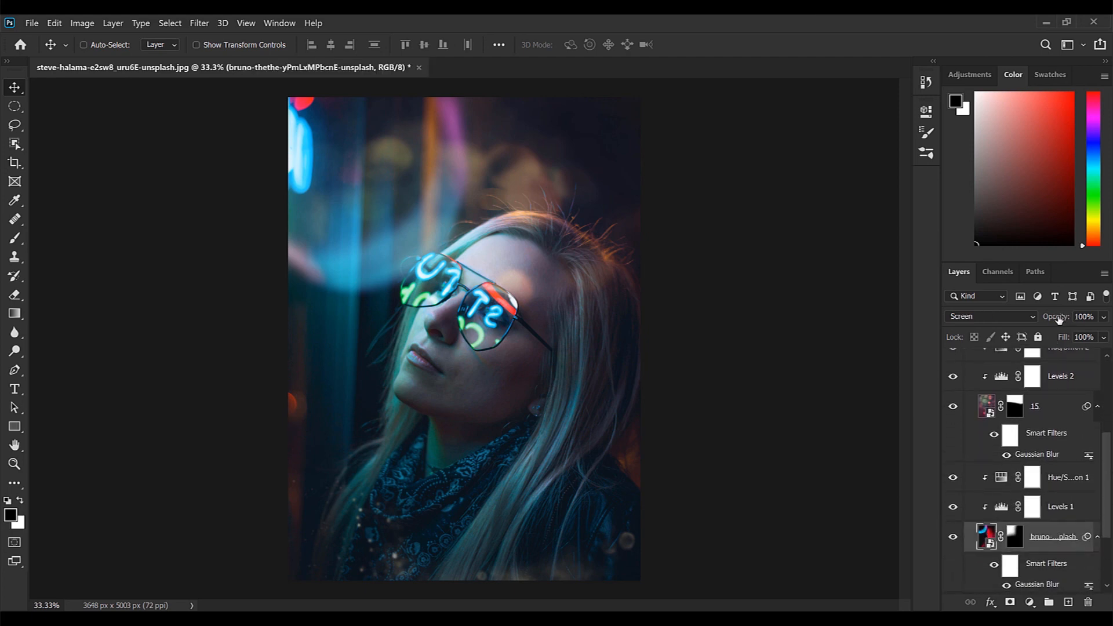
pyautogui.moveTo(1041, 321); pyautogui.dragTo(1039, 322)
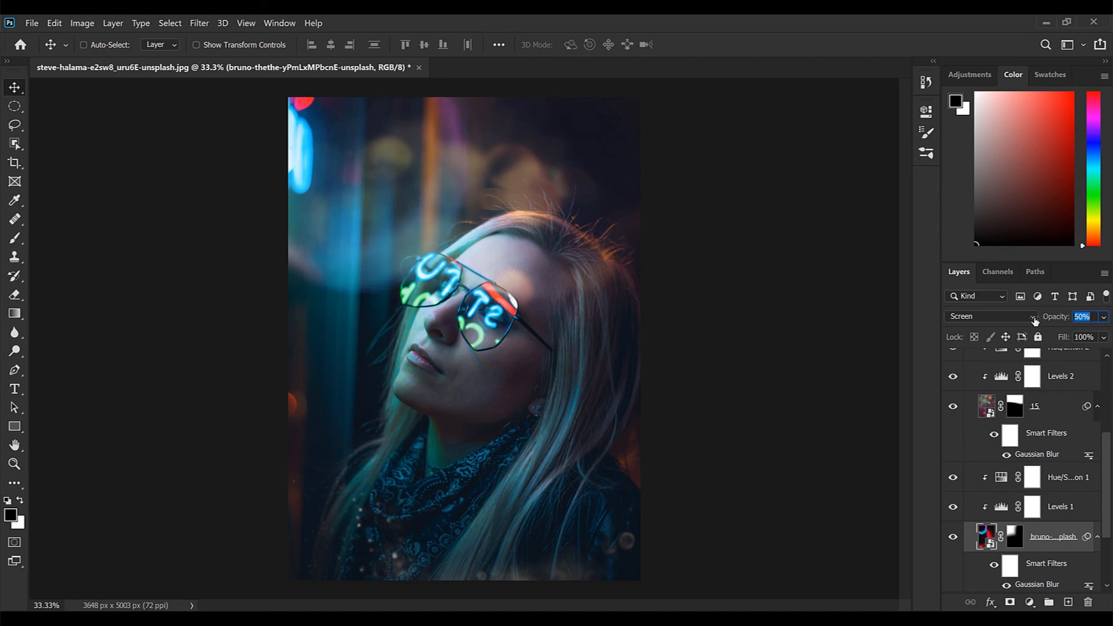
pyautogui.press('Return')
pyautogui.moveTo(1106, 457); pyautogui.dragTo(1100, 372)
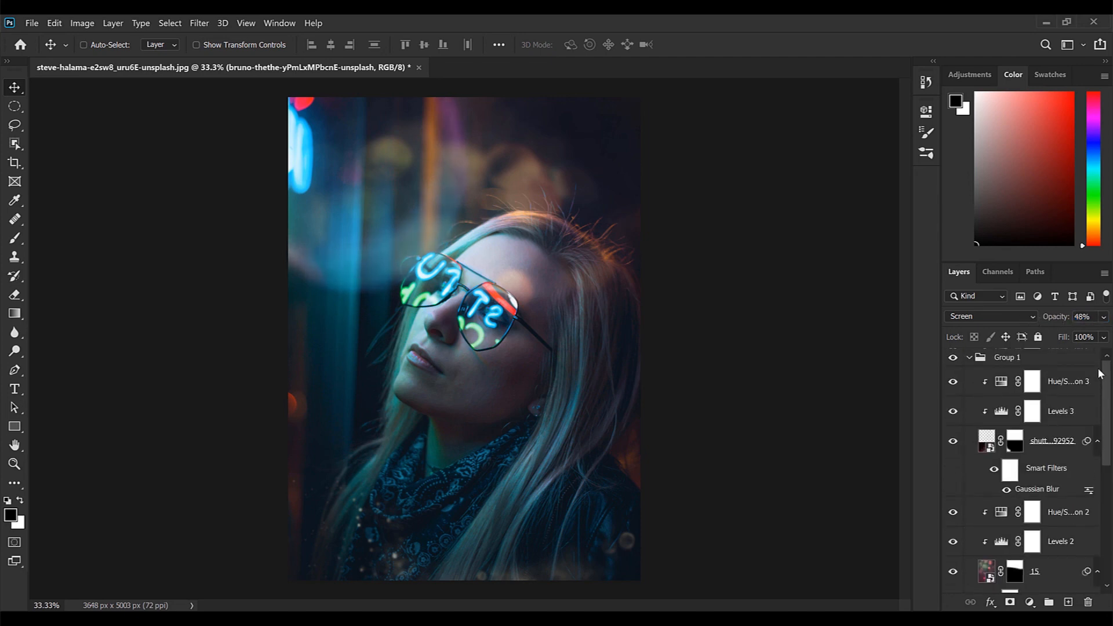
# Collapse the layer group and hide it to view the original portrait for comparison.
pyautogui.click(967, 359)
pyautogui.click(953, 357)
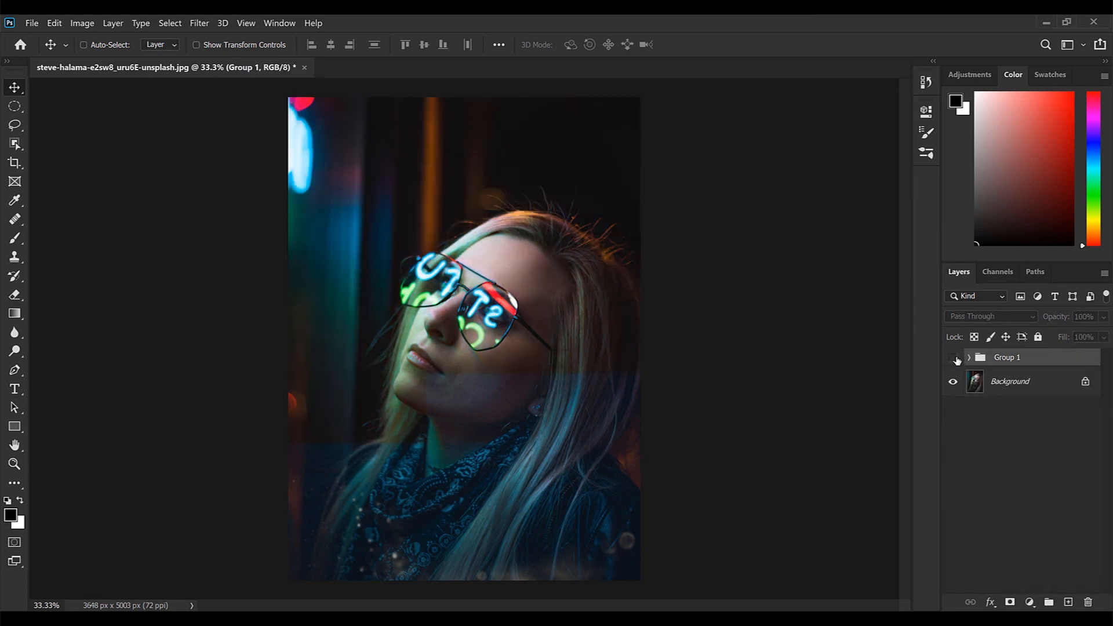